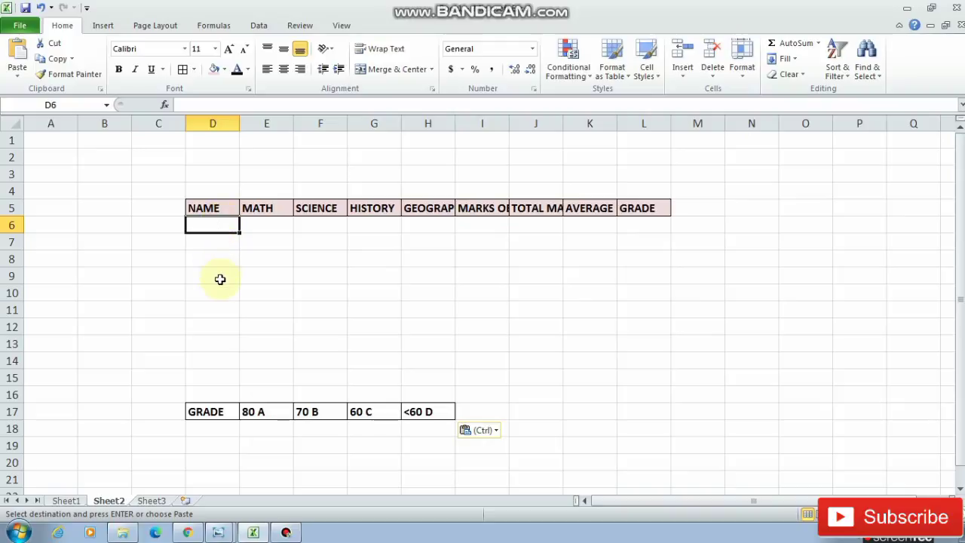
# Step: Fill the NAME column from D6 to D9 with the four students' surnames
pyautogui.write('ROY')
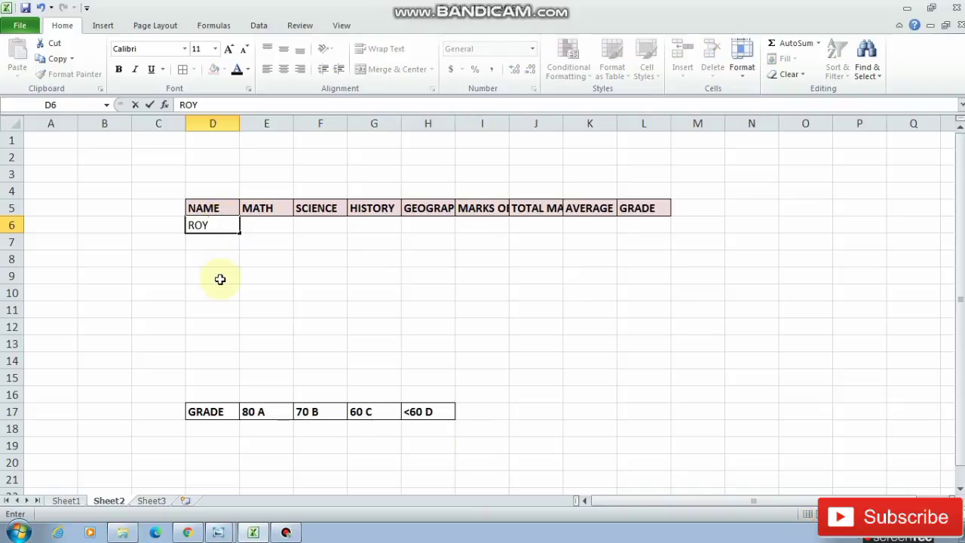
pyautogui.press('Return')
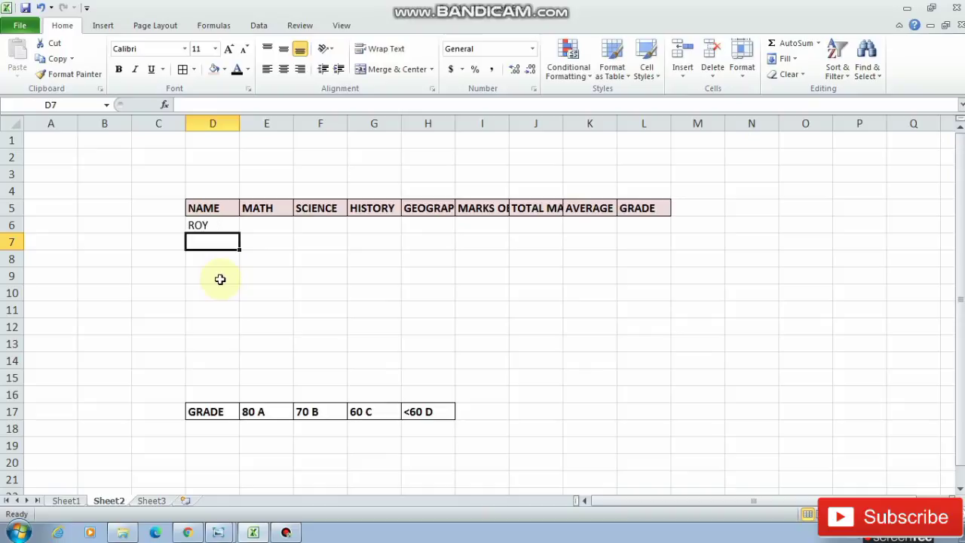
pyautogui.write('A')
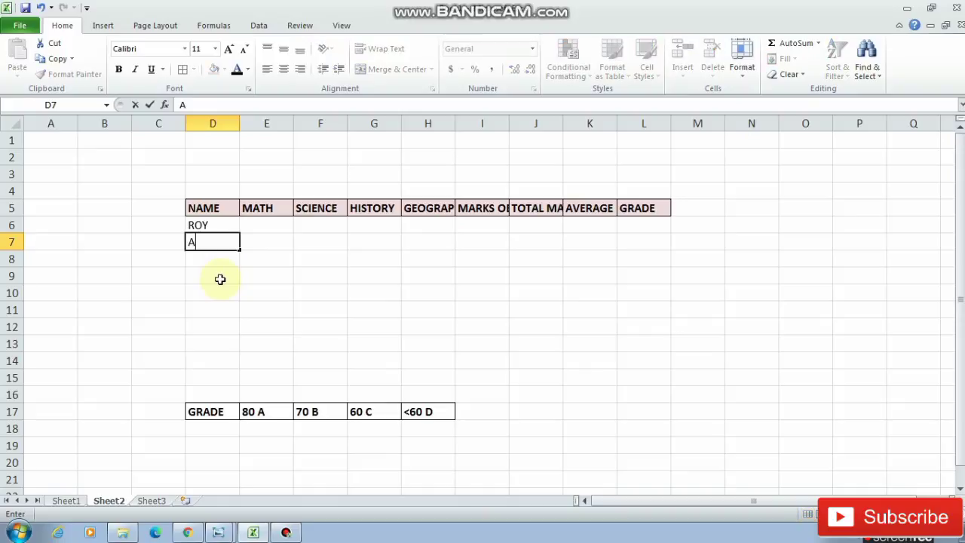
pyautogui.press('BackSpace')
pyautogui.write('PAUL')
pyautogui.press('Return')
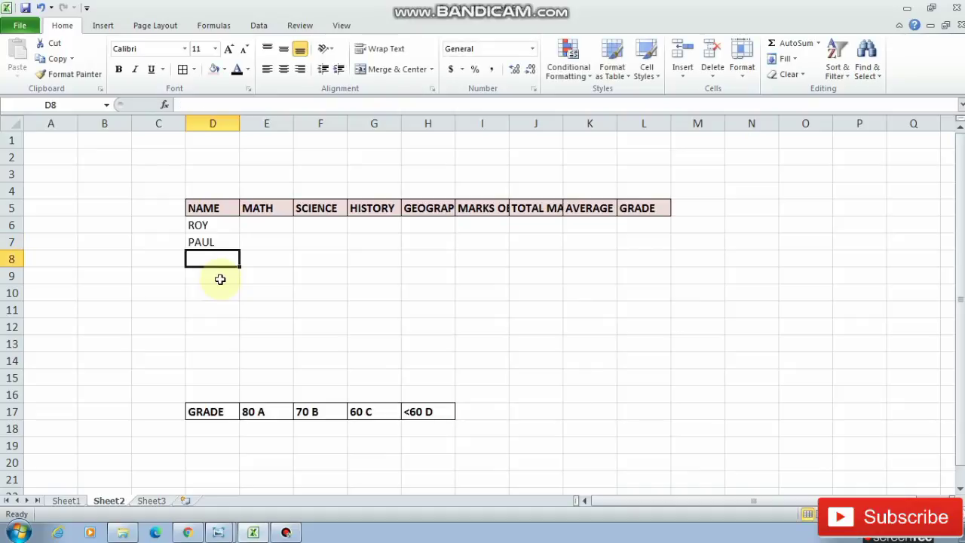
pyautogui.write('DAS')
pyautogui.press('Return')
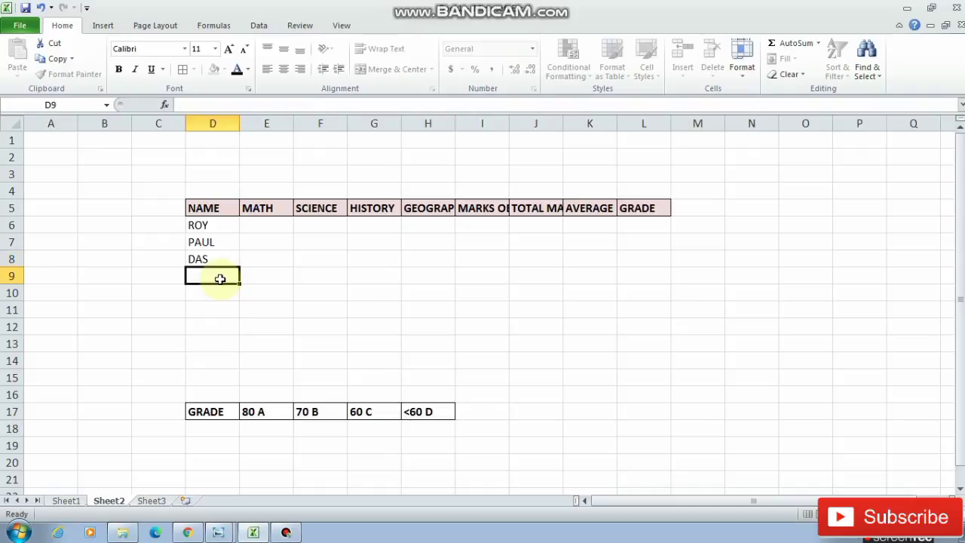
pyautogui.write('M')
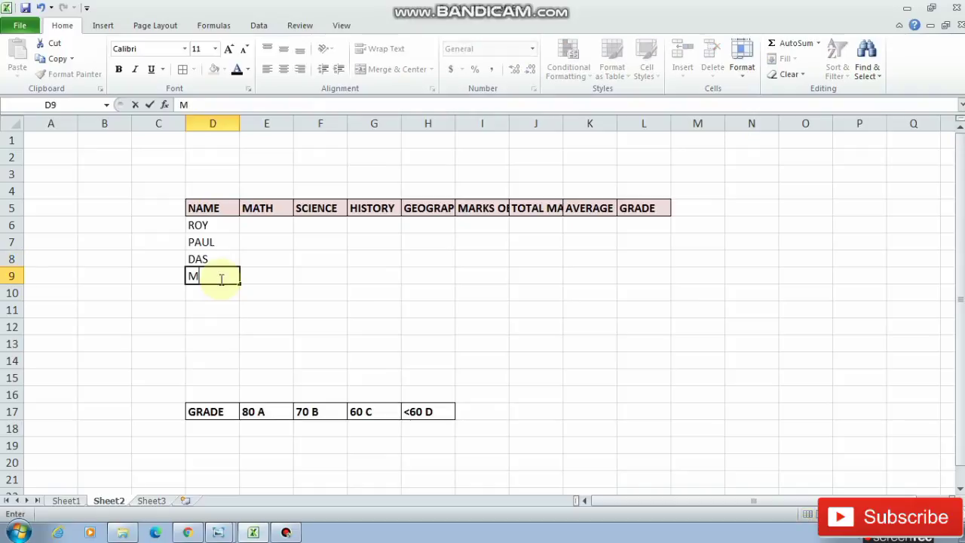
pyautogui.write('ONDAL')
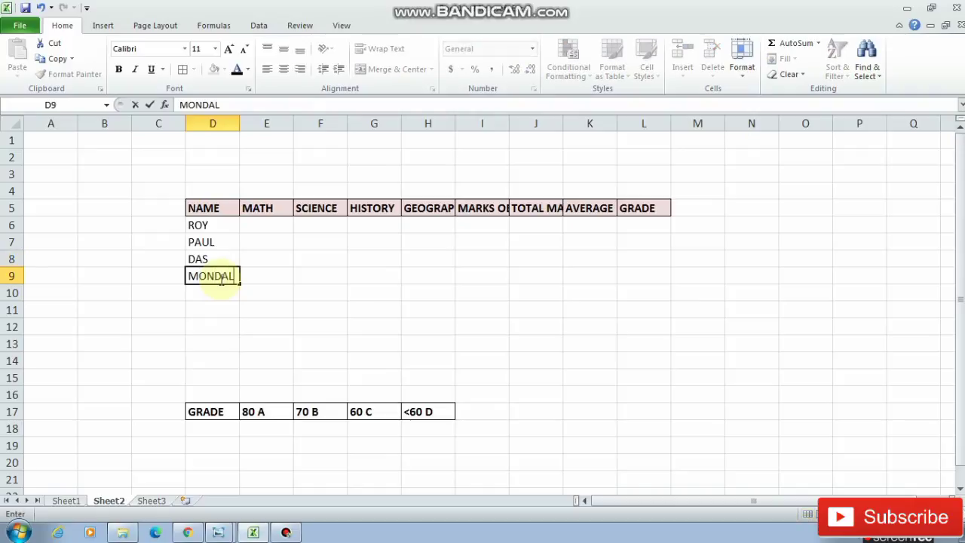
pyautogui.press('Tab')
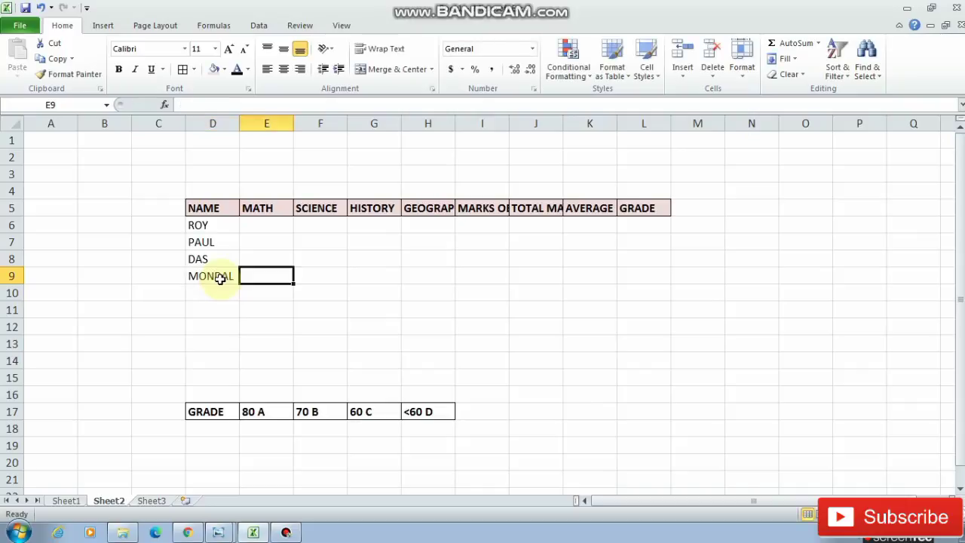
# Step: Select the first MATH cell, E6, and auto-fit the MARKS OBTAINED and TOTAL MARKS columns to their headings
pyautogui.press('Up')
pyautogui.press('Up')
pyautogui.press('Up')
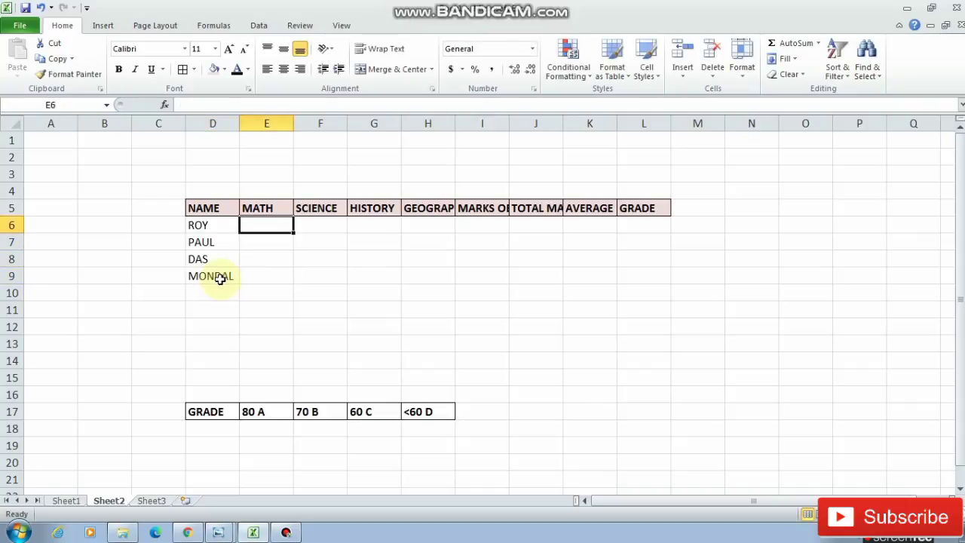
pyautogui.doubleClick(510, 123)
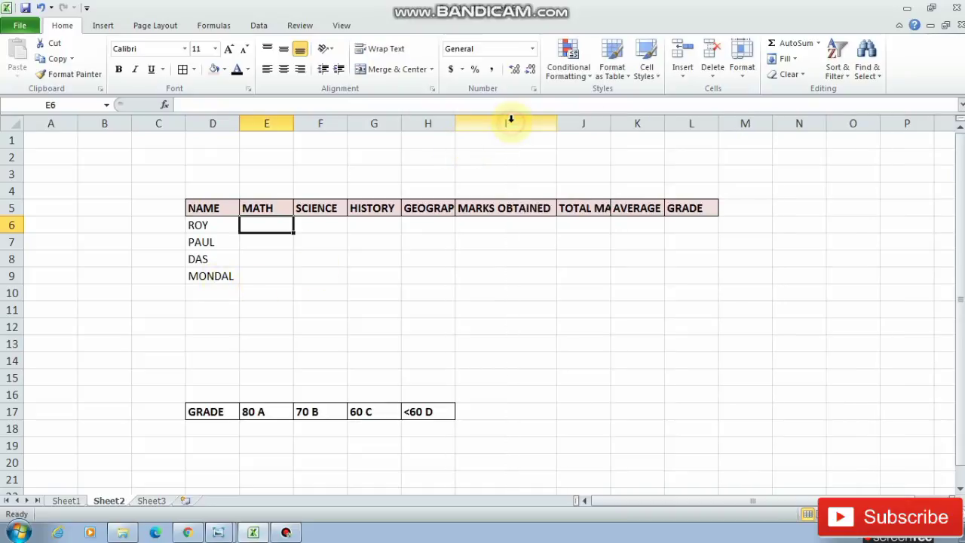
pyautogui.doubleClick(611, 123)
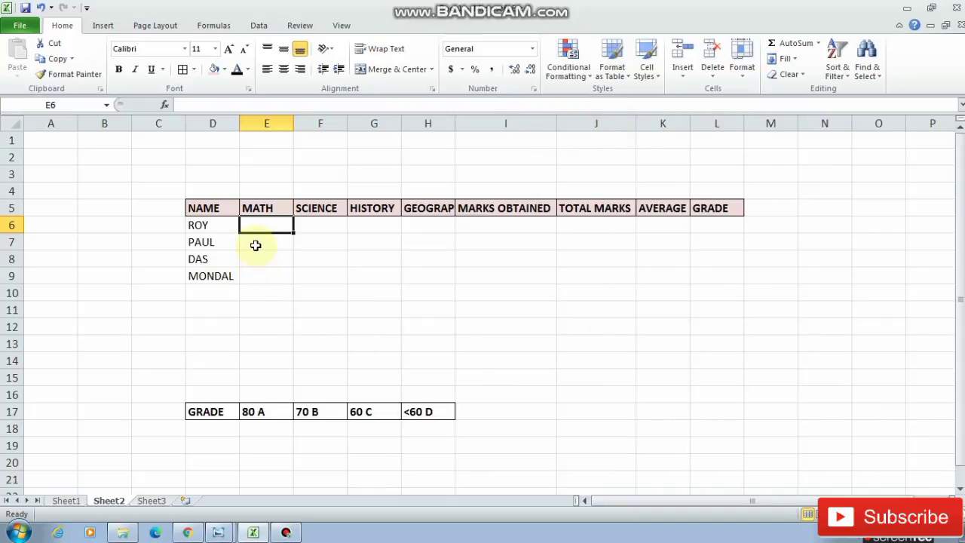
# Step: Enter the MATH marks 95, 75, 65 and 45 in E6 to E9
pyautogui.write('95')
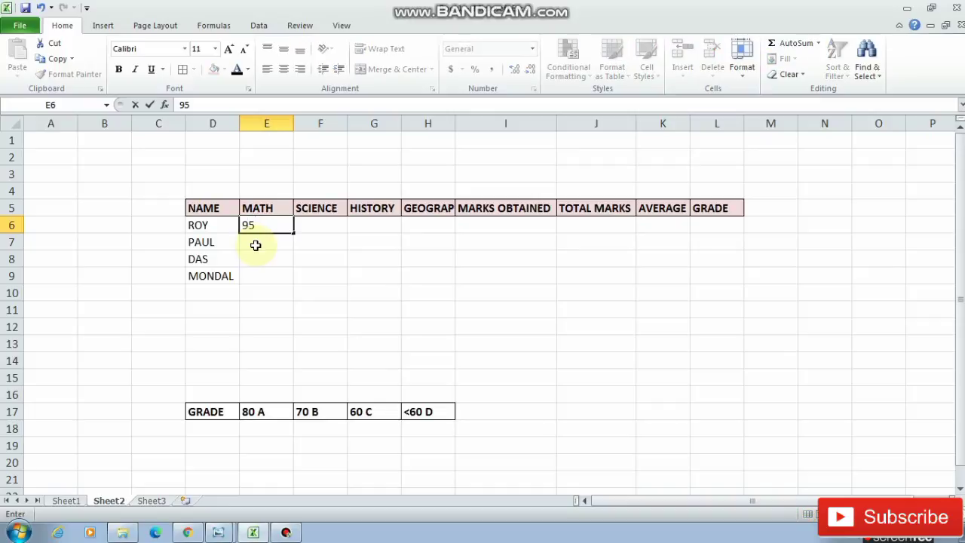
pyautogui.press('Return')
pyautogui.write('75')
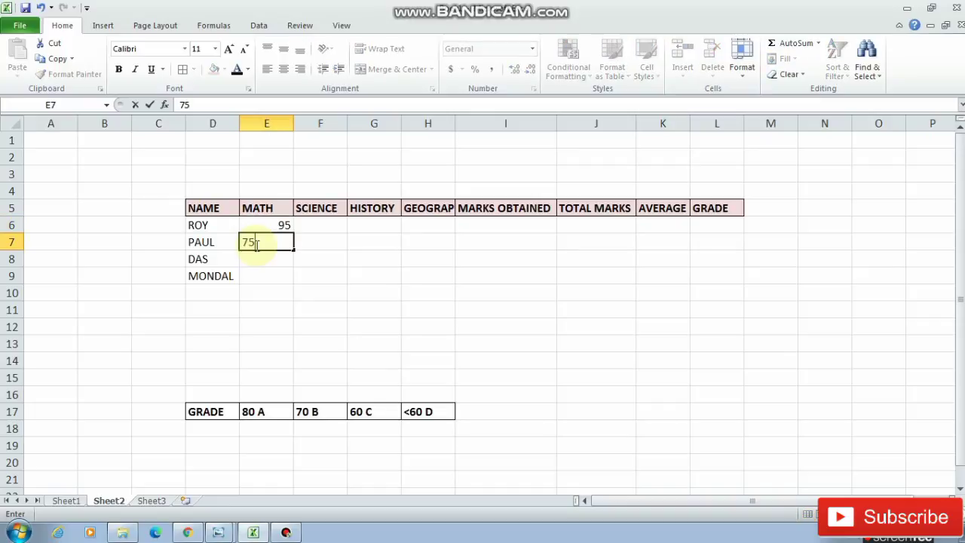
pyautogui.press('Return')
pyautogui.write('65')
pyautogui.press('Return')
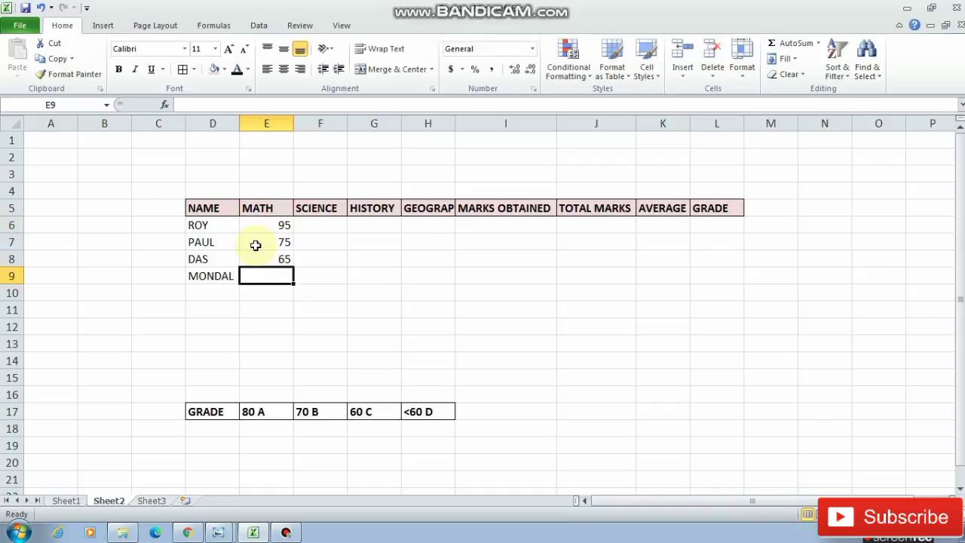
pyautogui.write('45')
pyautogui.press('Tab')
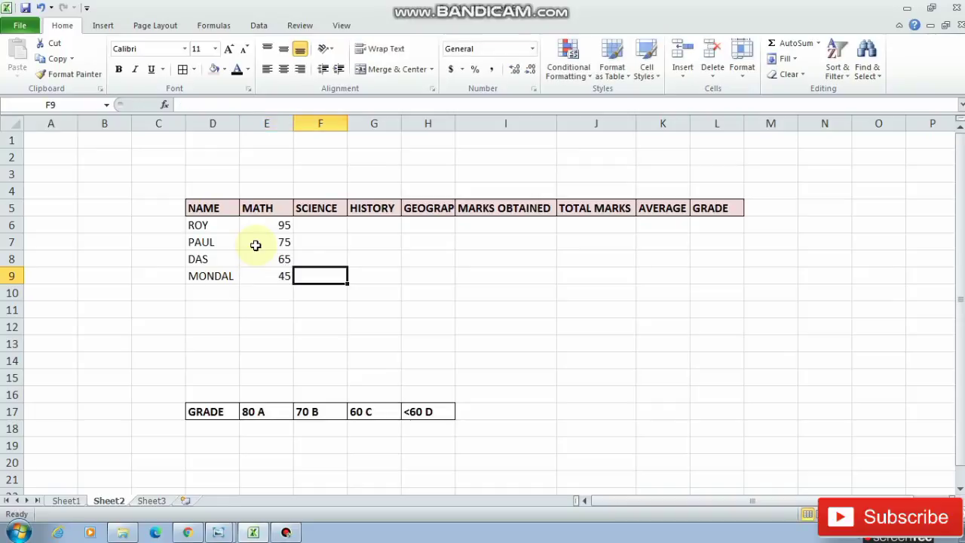
# Step: Enter the SCIENCE marks 84, 65, 73 and 52 in F6 to F9
pyautogui.press('Up')
pyautogui.press('Up')
pyautogui.press('Up')
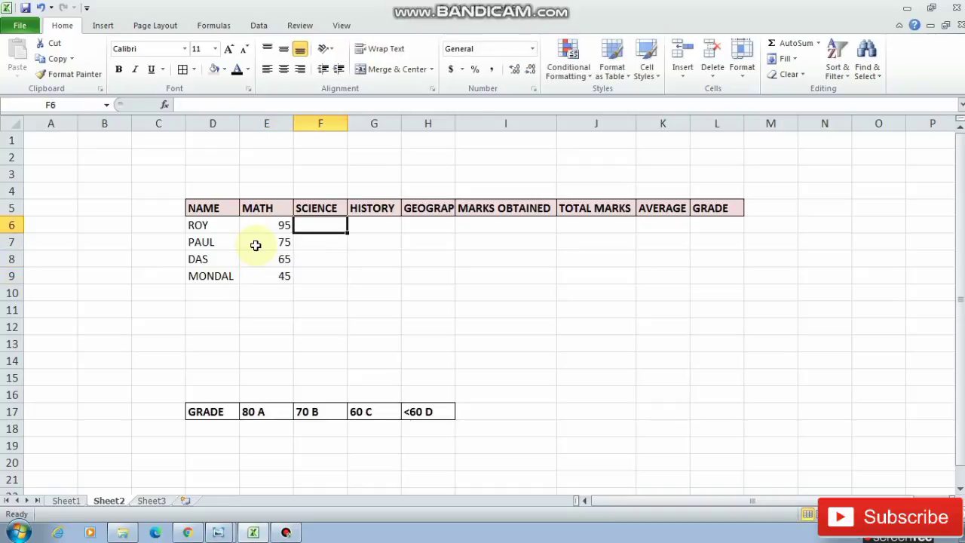
pyautogui.write('84')
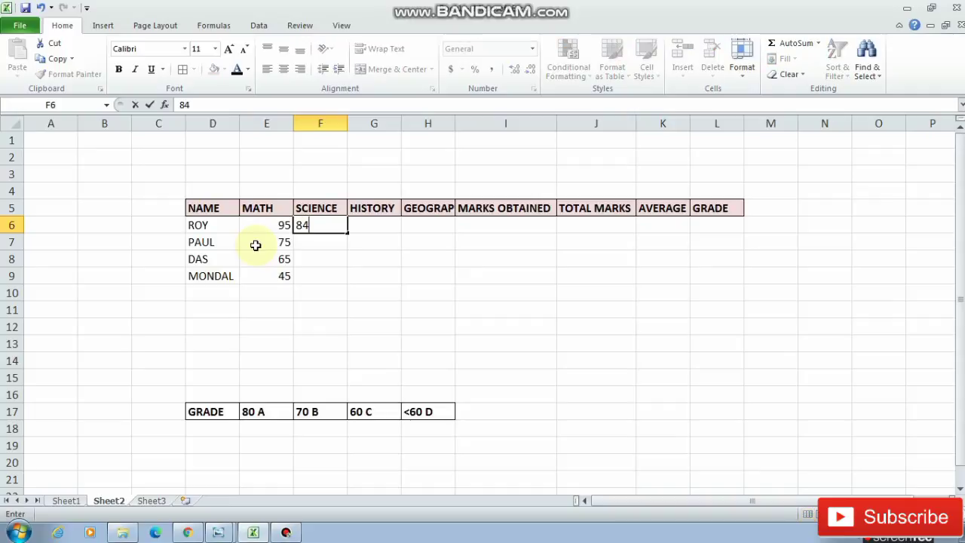
pyautogui.press('Return')
pyautogui.write('65')
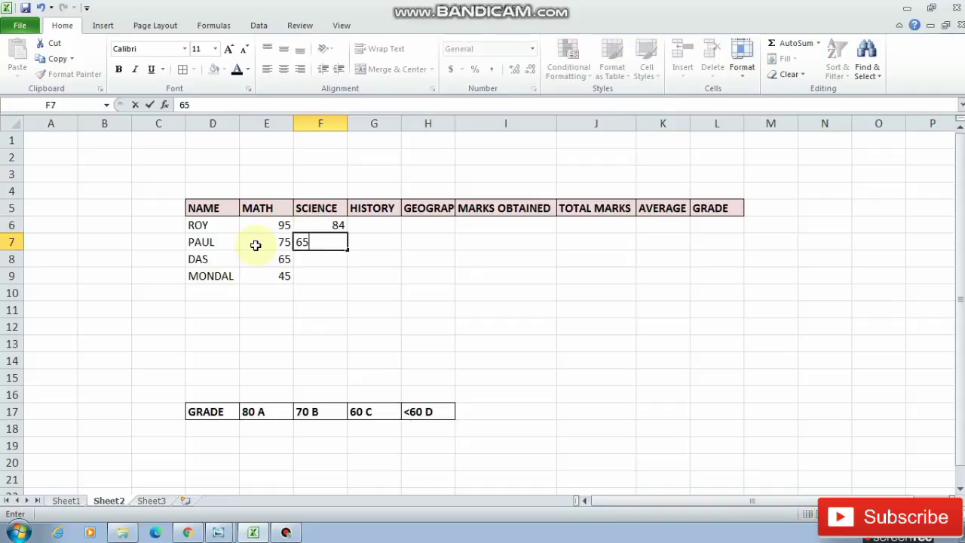
pyautogui.press('Return')
pyautogui.write('73')
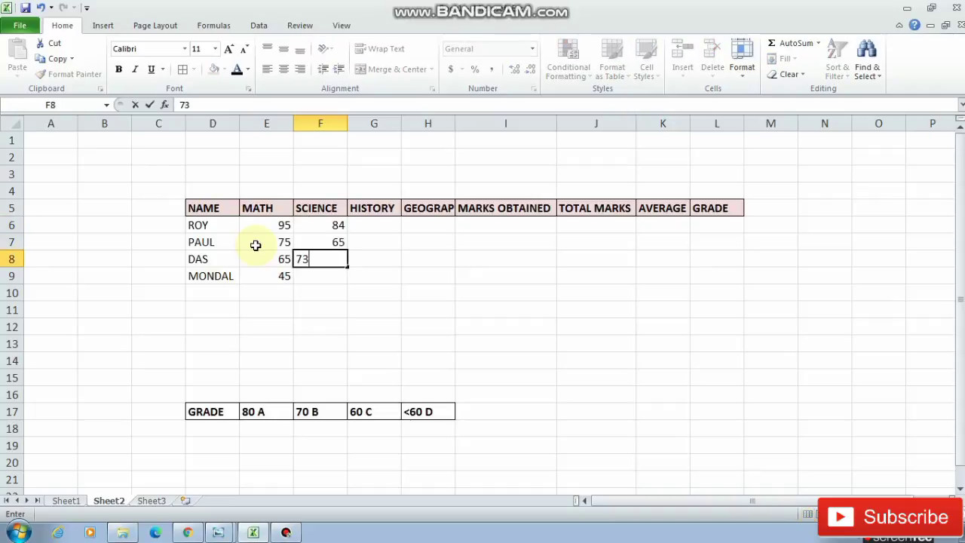
pyautogui.press('Return')
pyautogui.write('52')
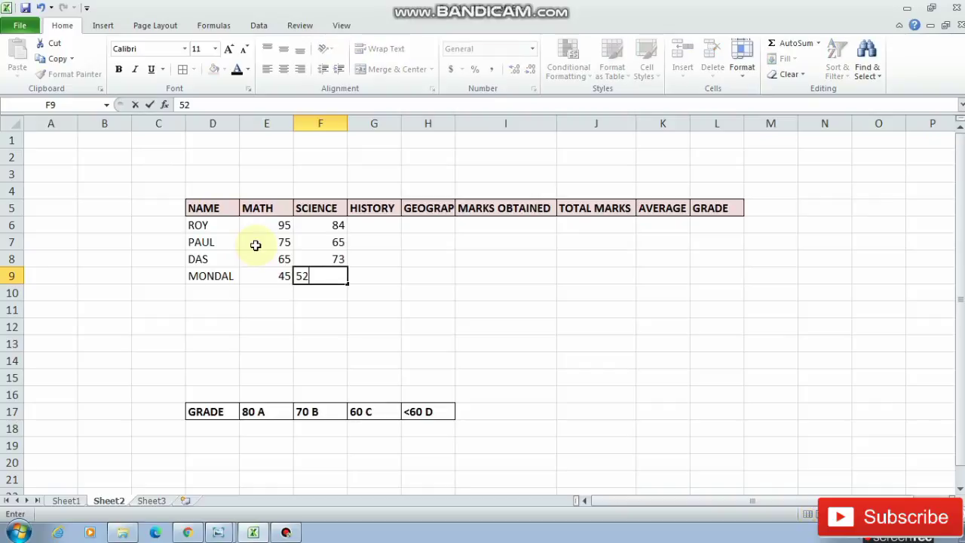
pyautogui.press('Tab')
# Step: Enter the HISTORY marks 56, 46, 66 and 53 in G6 to G9
pyautogui.press('Up')
pyautogui.press('Up')
pyautogui.press('Up')
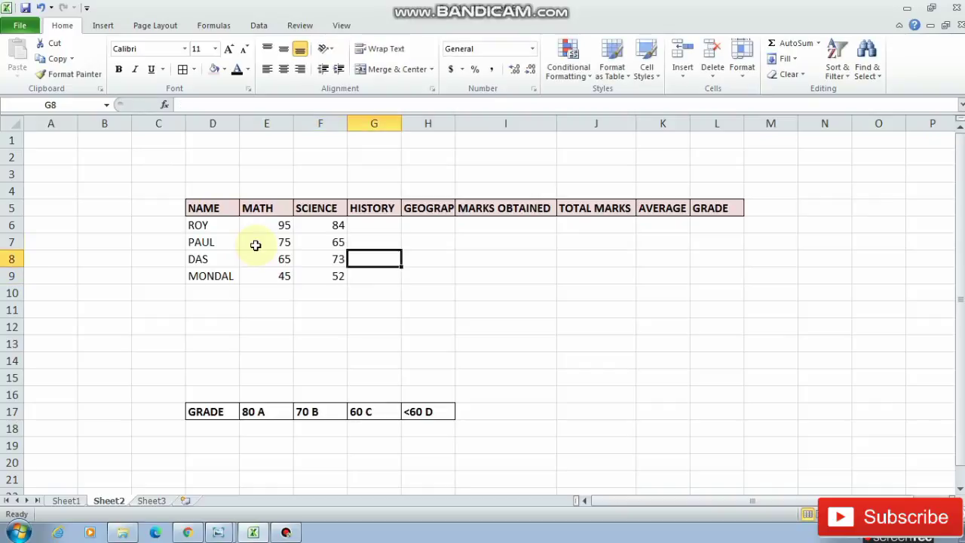
pyautogui.write('56')
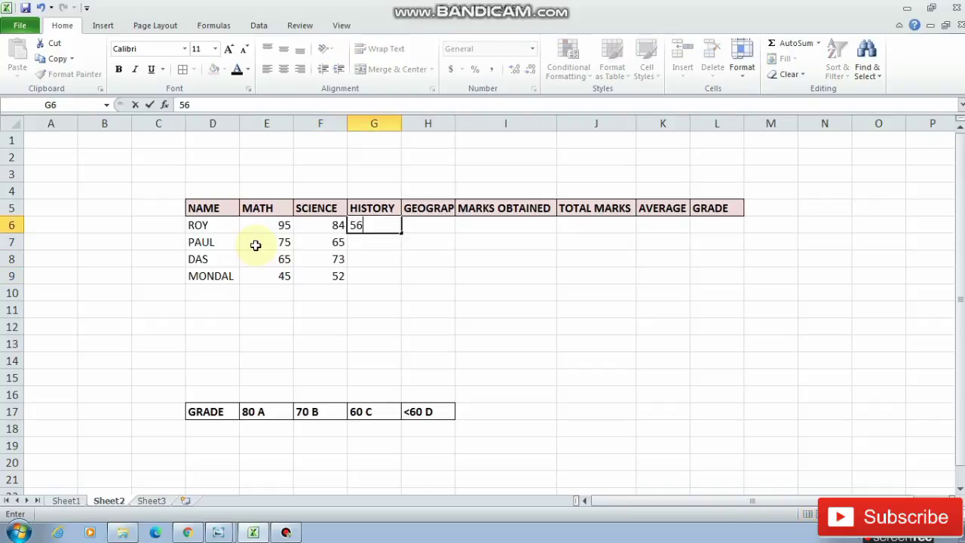
pyautogui.press('Return')
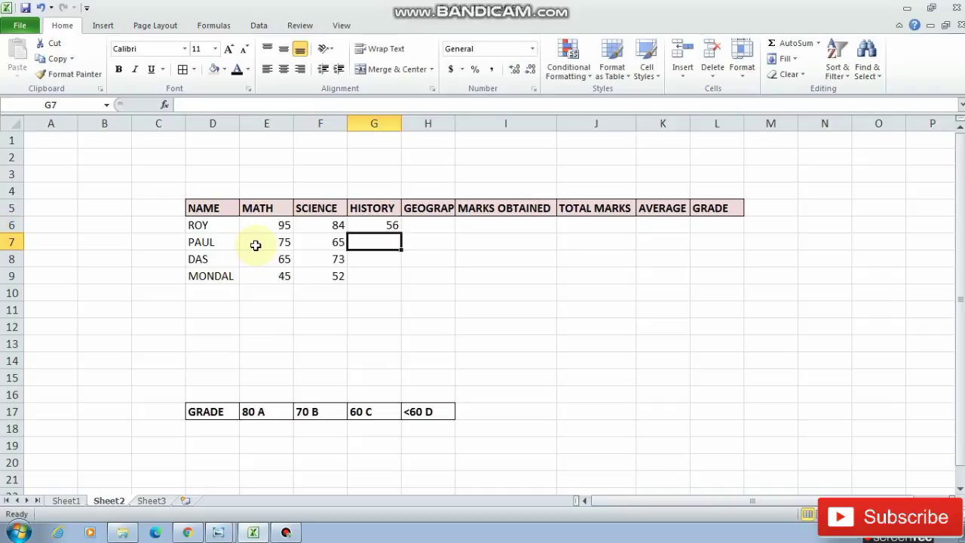
pyautogui.write('46')
pyautogui.press('Return')
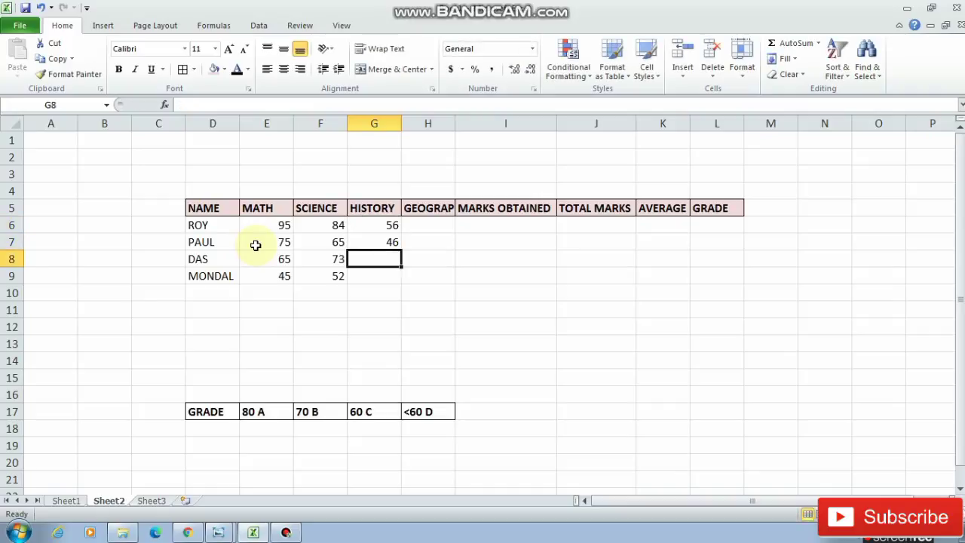
pyautogui.write('66')
pyautogui.press('Return')
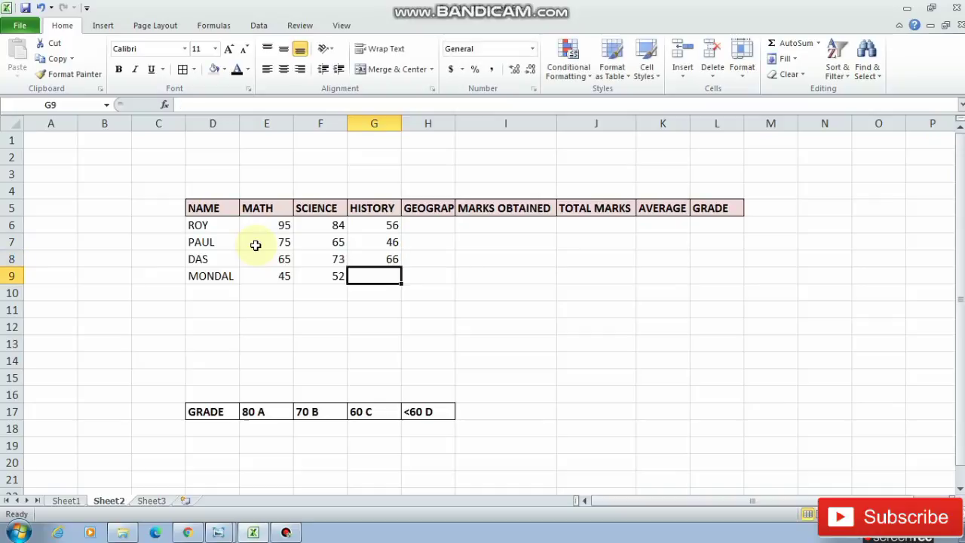
pyautogui.write('53')
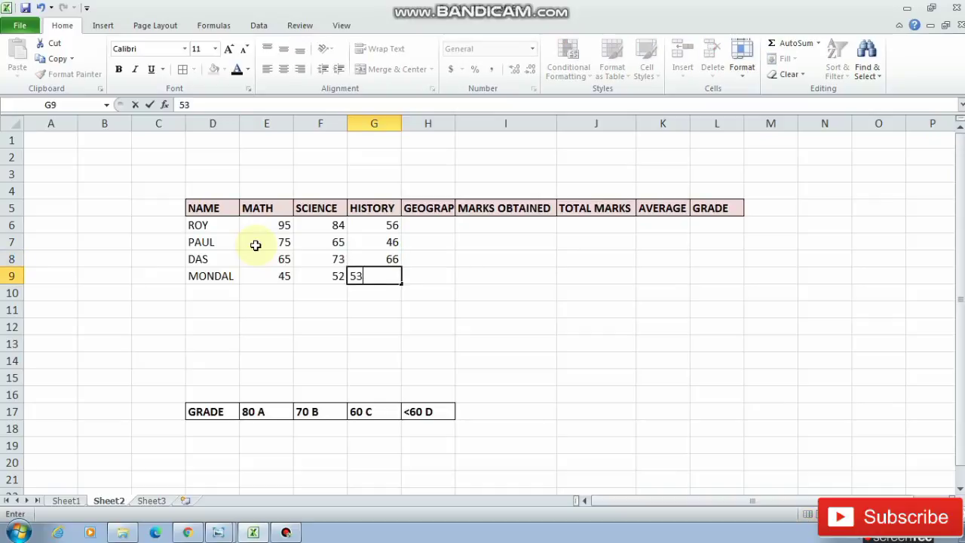
pyautogui.press('Tab')
# Step: Auto-fit the width of the GEOGRAPHY column to its heading
pyautogui.press('Up')
pyautogui.press('Up')
pyautogui.press('Up')
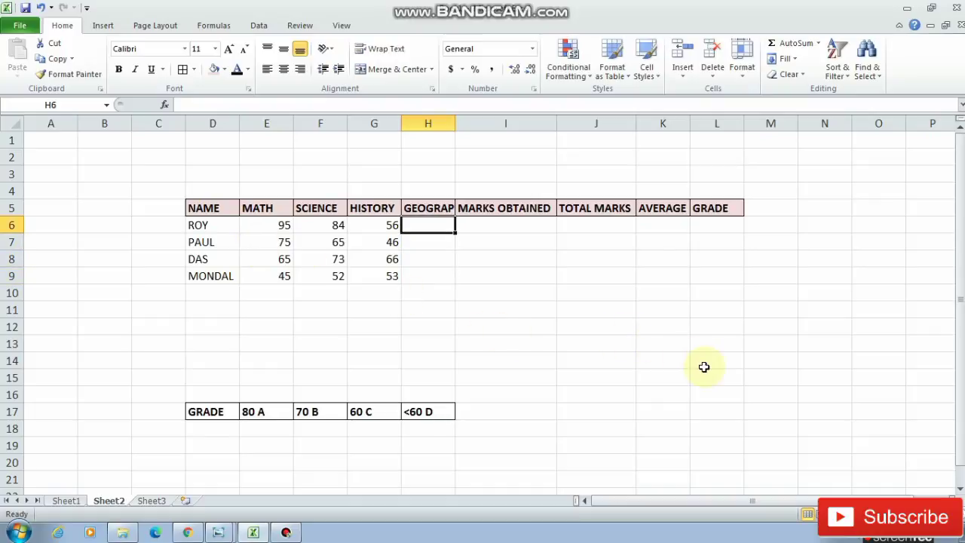
pyautogui.doubleClick(455, 127)
# Step: Enter the GEOGRAPHY marks 66, 45, 75 and 65 in H6 to H9
pyautogui.click(438, 280)
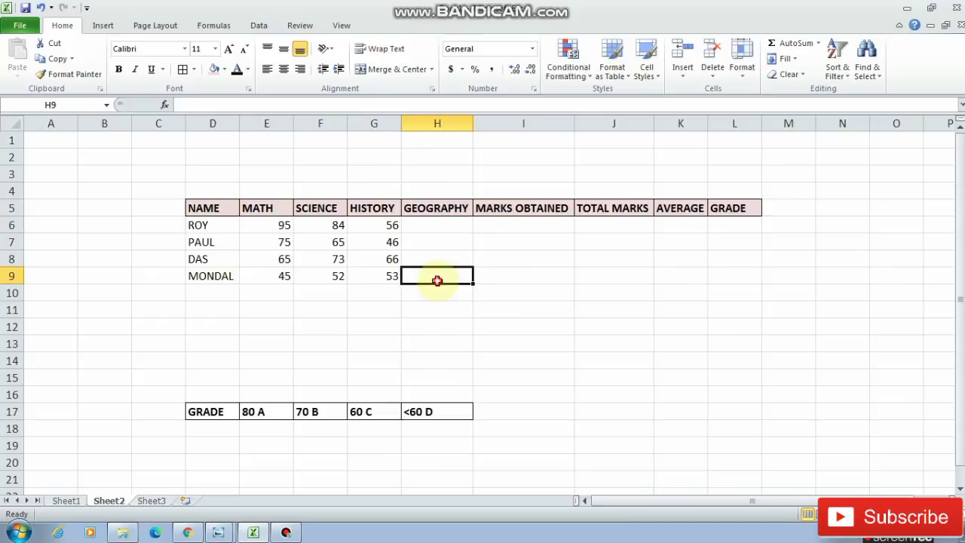
pyautogui.click(435, 227)
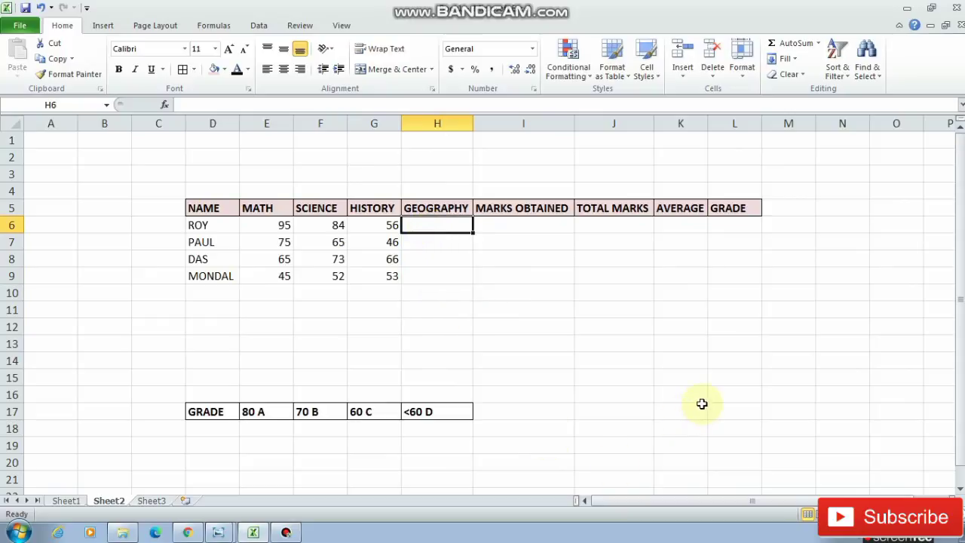
pyautogui.write('66')
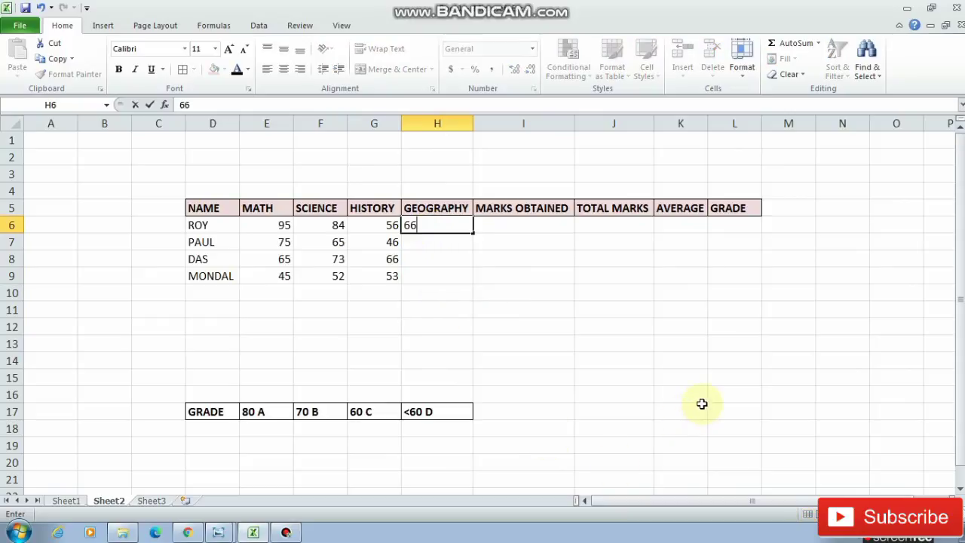
pyautogui.press('Return')
pyautogui.write('45')
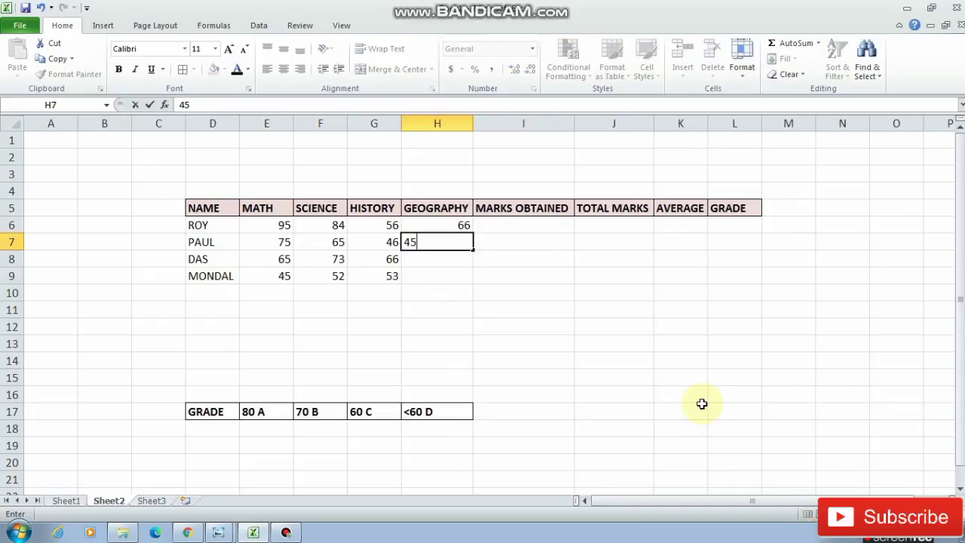
pyautogui.press('Return')
pyautogui.write('75')
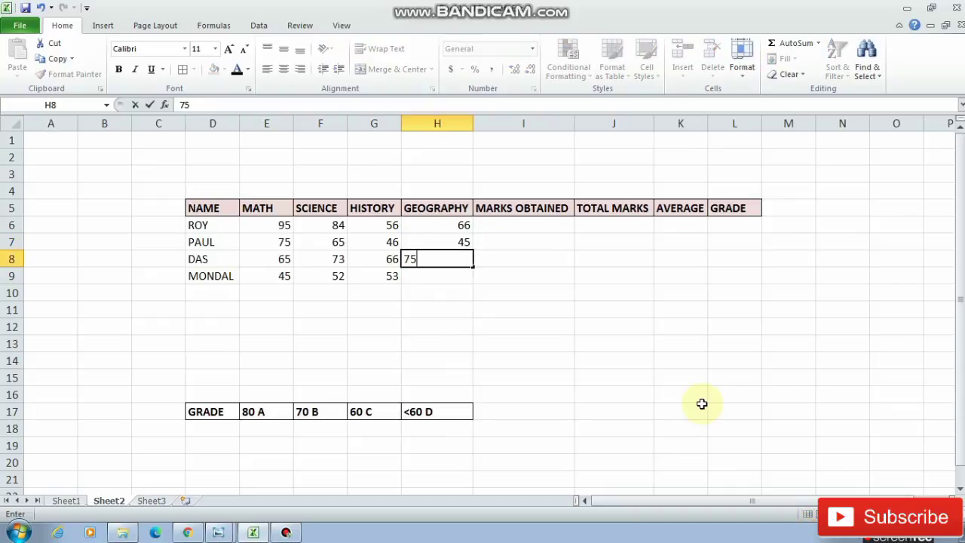
pyautogui.press('Return')
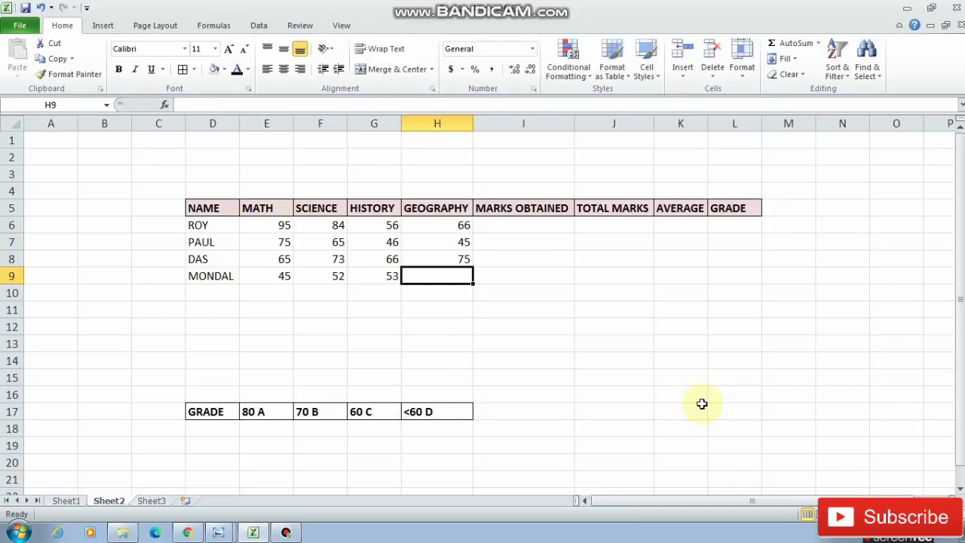
pyautogui.write('654')
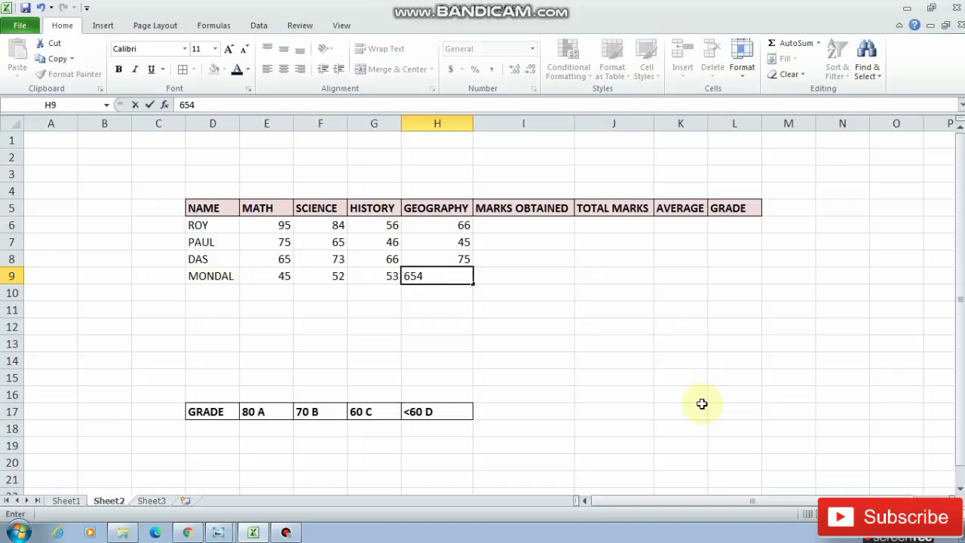
pyautogui.press('BackSpace')
pyautogui.press('Tab')
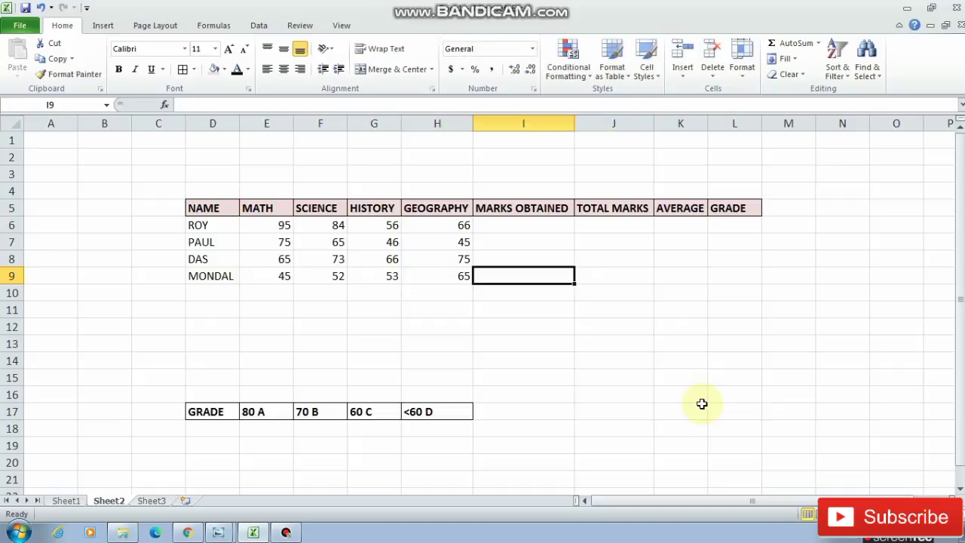
# Step: Enter the formula =SUM(E6:H6) in I6 to calculate the first student's MARKS OBTAINED
pyautogui.press('Up')
pyautogui.press('Up')
pyautogui.press('Up')
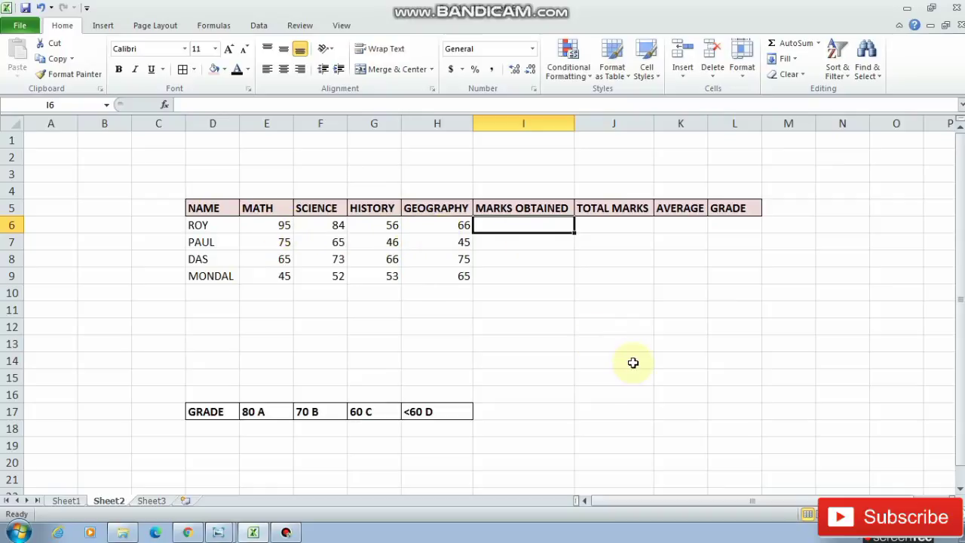
pyautogui.write('=')
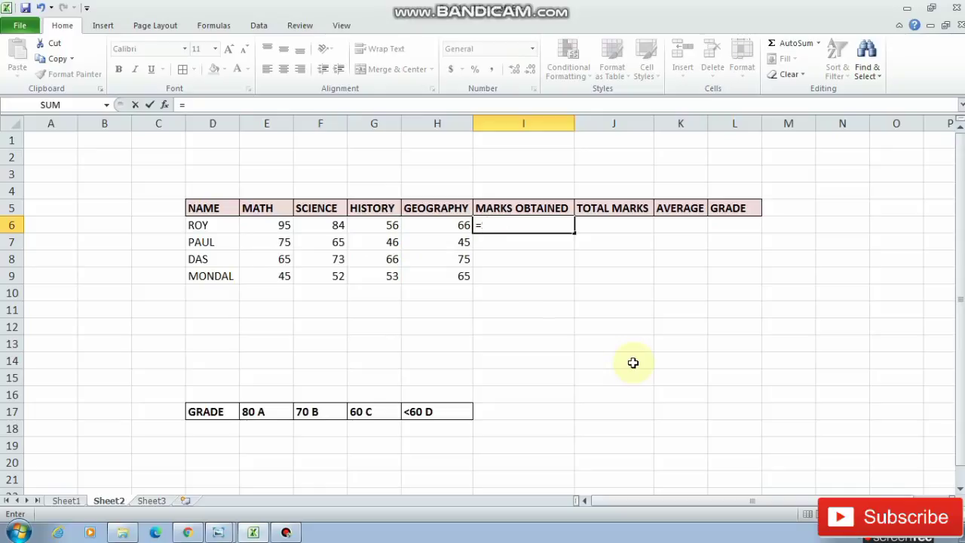
pyautogui.write('S')
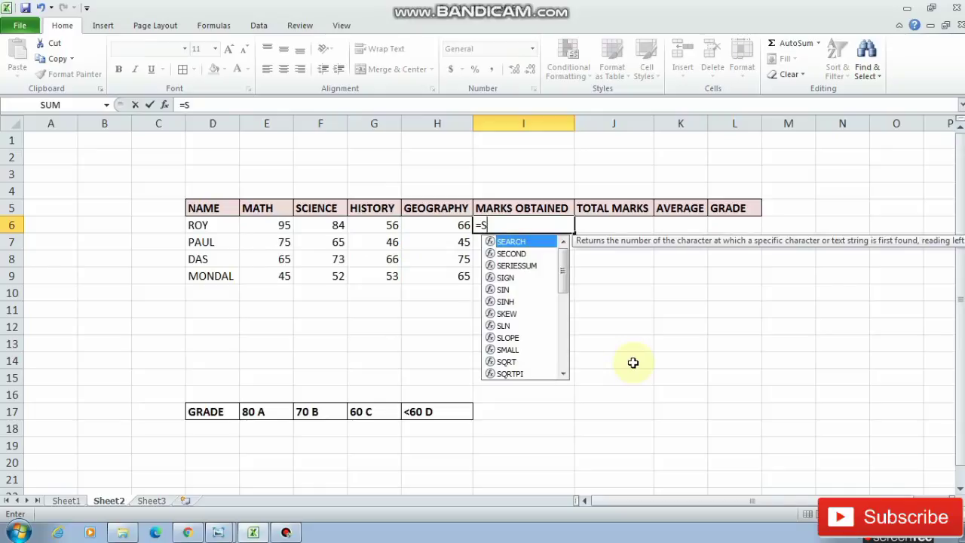
pyautogui.write('UM')
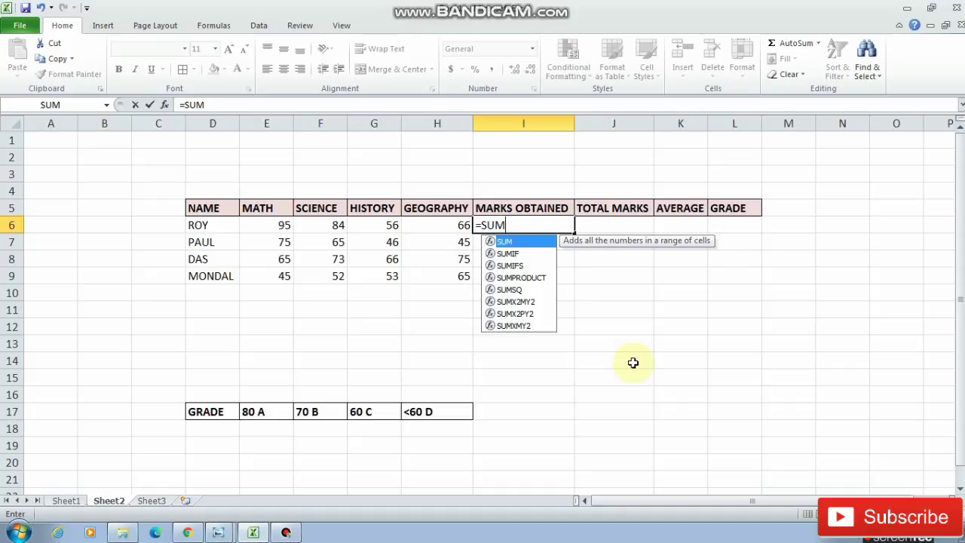
pyautogui.write('(')
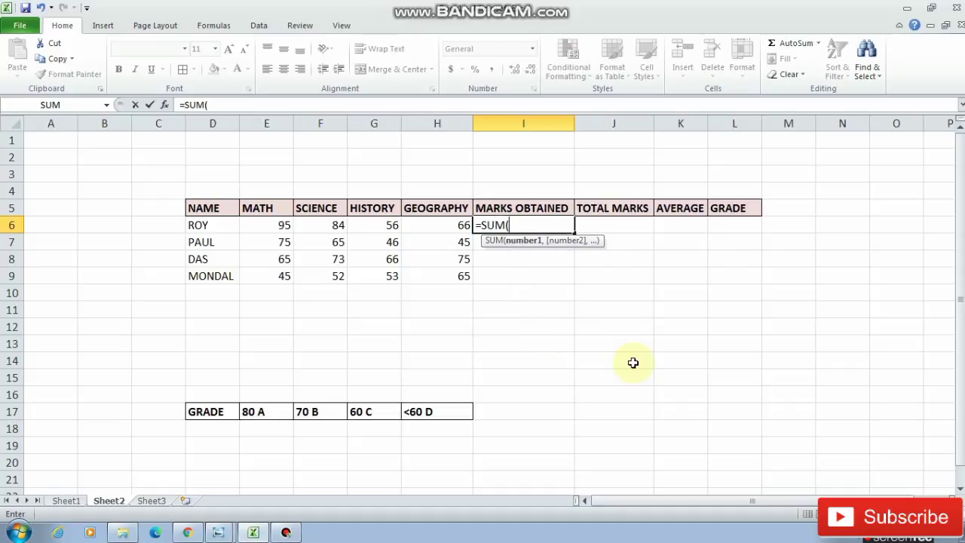
pyautogui.moveTo(281, 224); pyautogui.dragTo(414, 224)
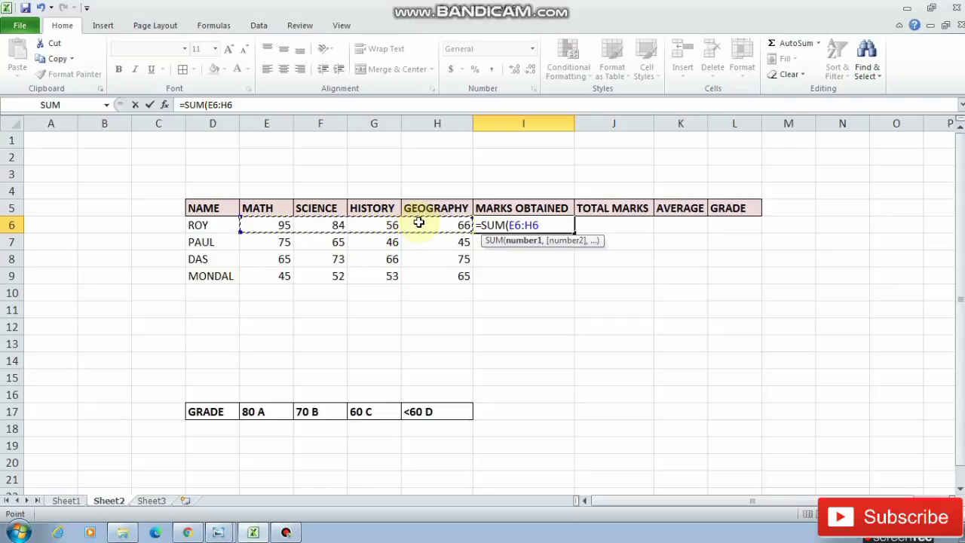
pyautogui.write(')')
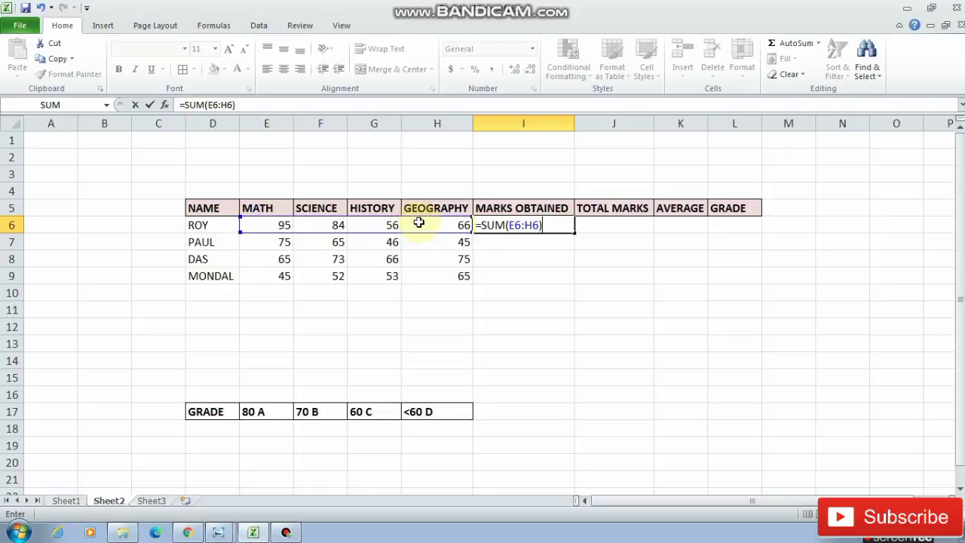
pyautogui.press('Return')
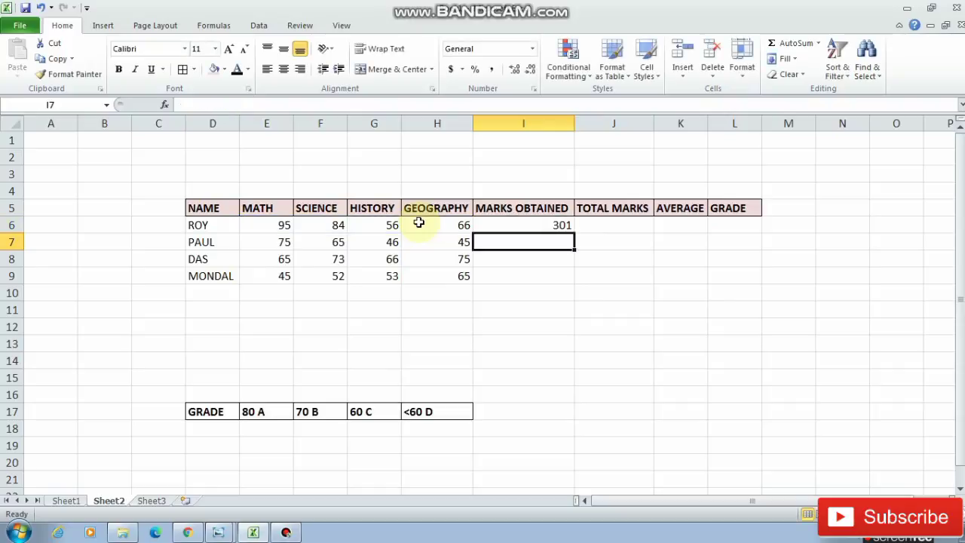
# Step: Fill the MARKS OBTAINED formula from I6 down to I9
pyautogui.click(545, 226)
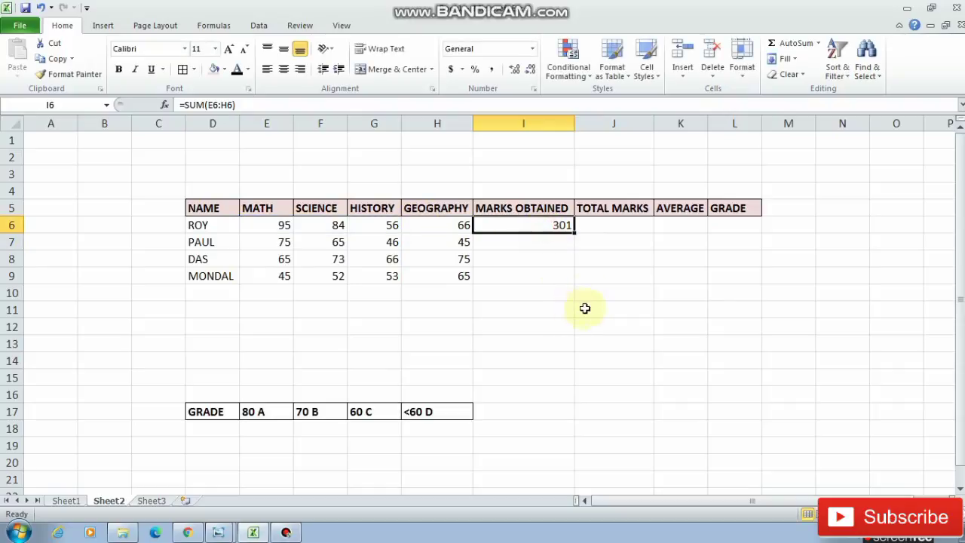
pyautogui.moveTo(574, 233); pyautogui.dragTo(577, 277)
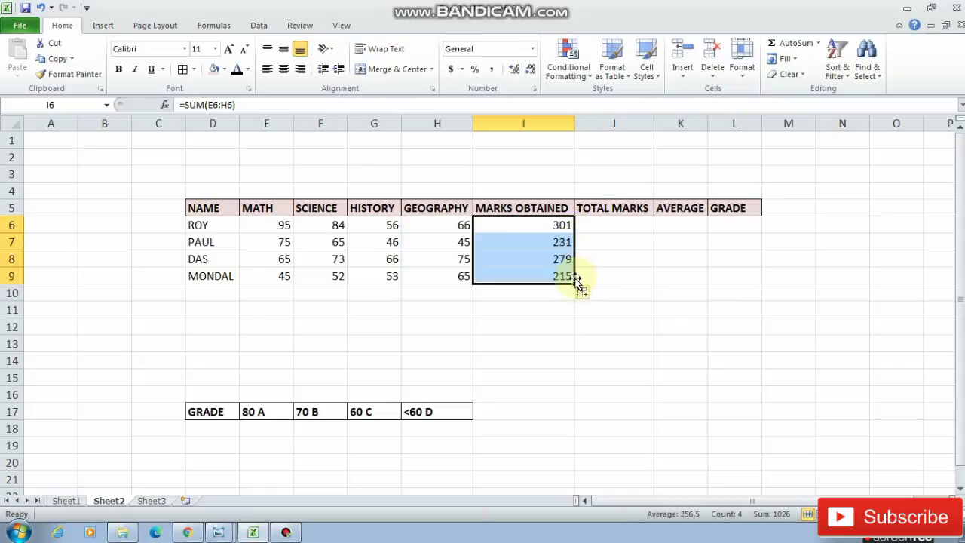
pyautogui.click(497, 300)
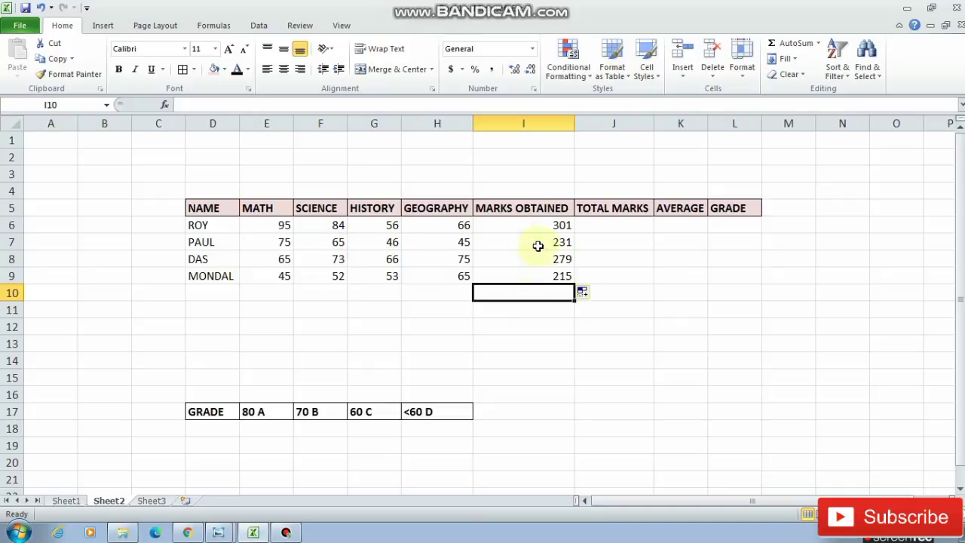
# Step: Enter 400 as the TOTAL MARKS in J6 and fill it down to J9
pyautogui.click(607, 221)
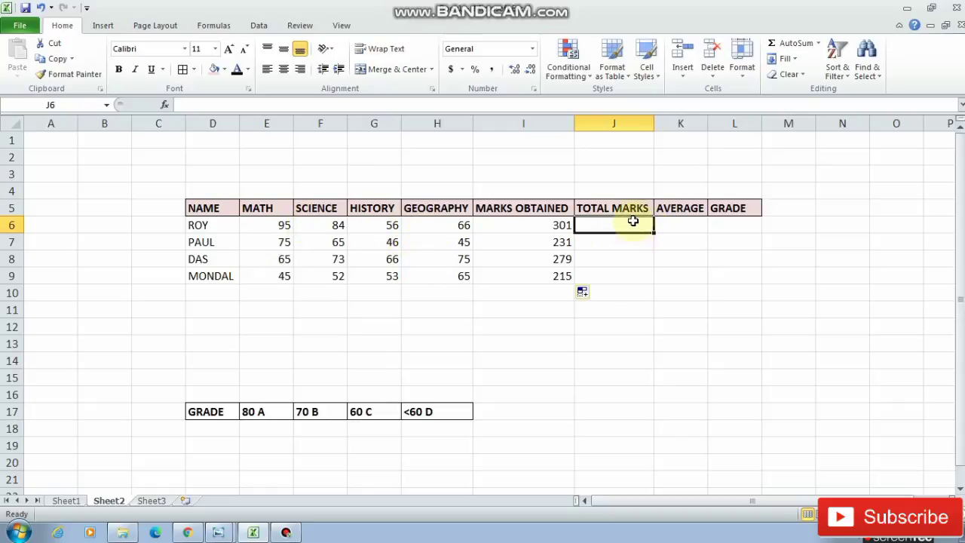
pyautogui.write('400')
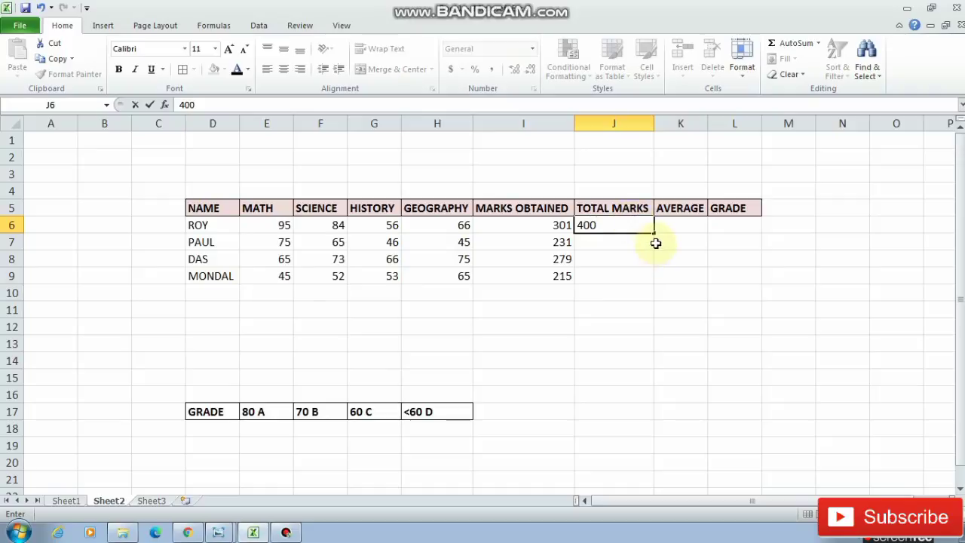
pyautogui.click(646, 225)
pyautogui.moveTo(652, 233); pyautogui.dragTo(652, 284)
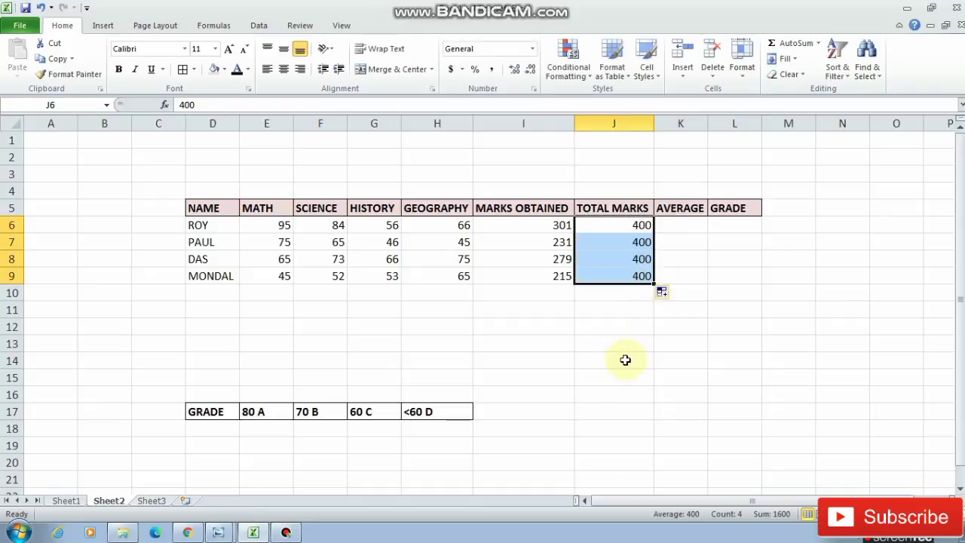
pyautogui.click(625, 360)
# Step: Enter the formula =I6/J6*100 in K6 to calculate the first student's AVERAGE
pyautogui.click(679, 228)
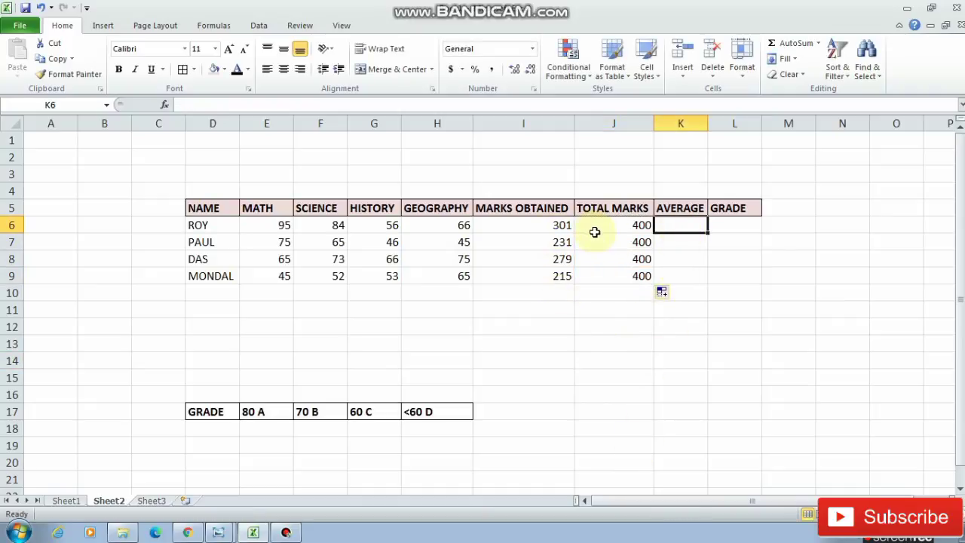
pyautogui.click(624, 360)
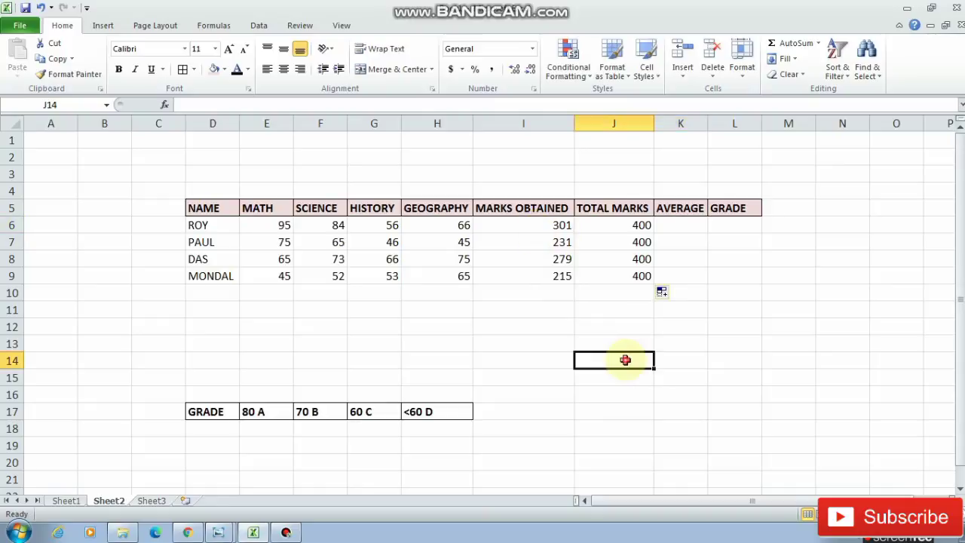
pyautogui.click(680, 229)
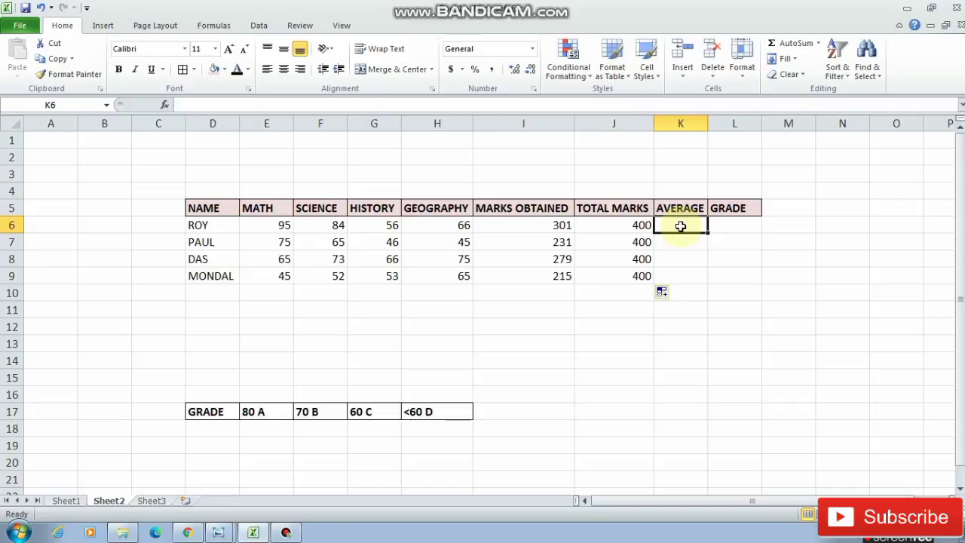
pyautogui.write('=')
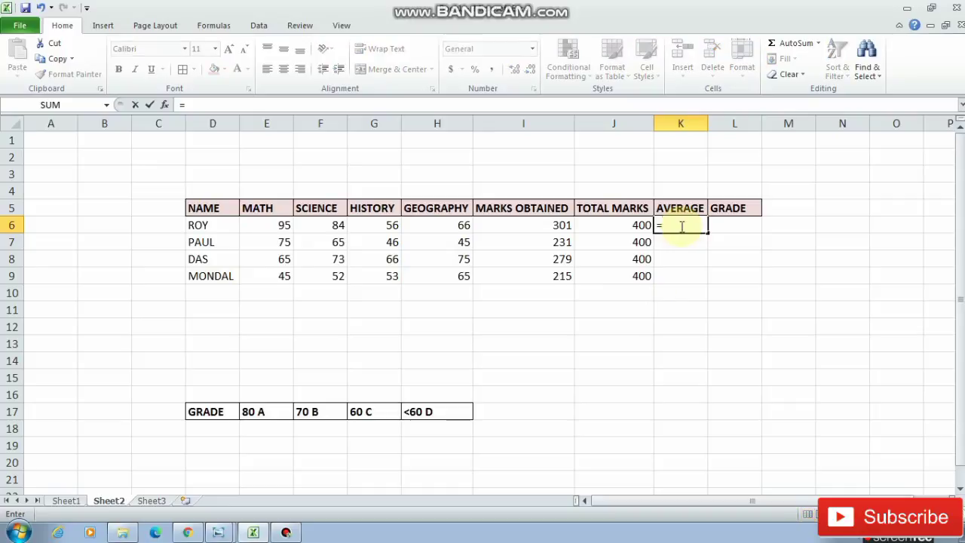
pyautogui.click(553, 228)
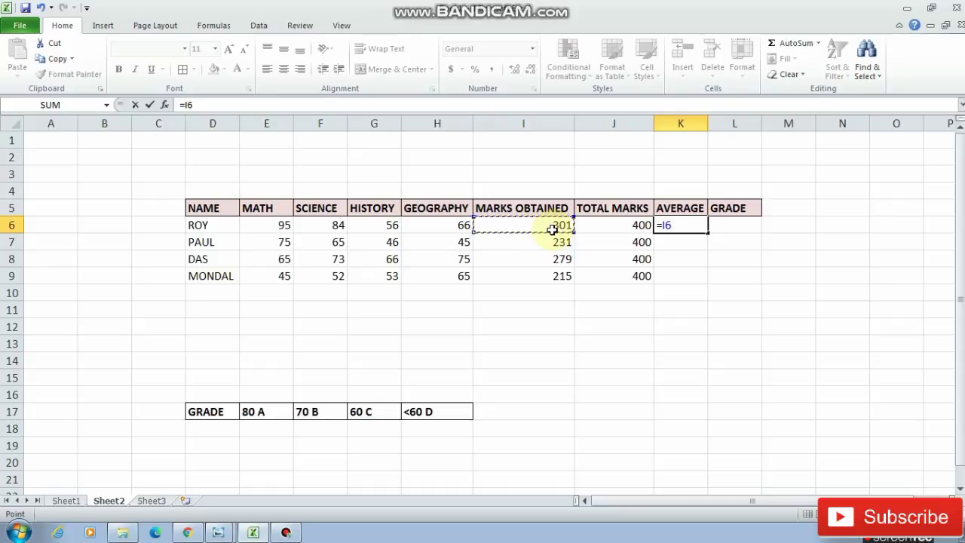
pyautogui.write('/')
pyautogui.click(605, 224)
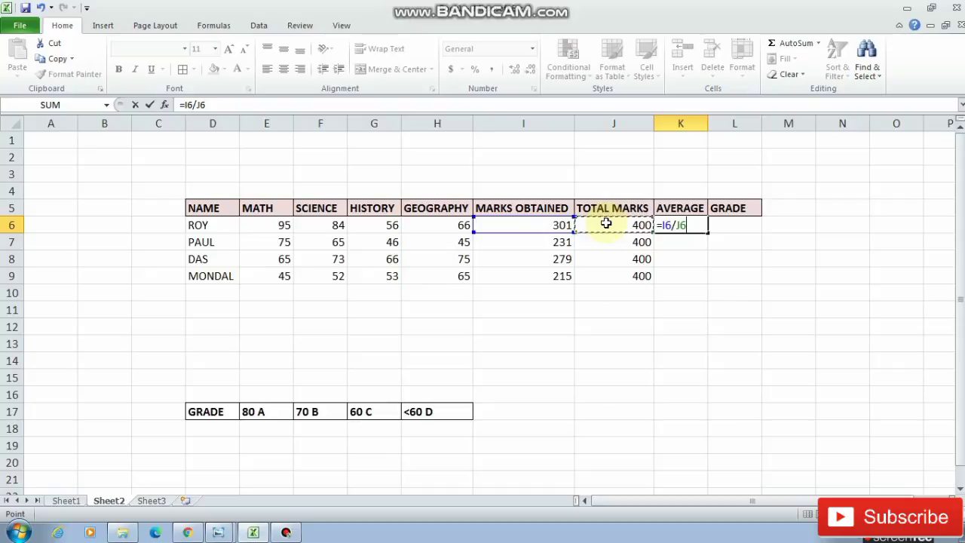
pyautogui.write('*100')
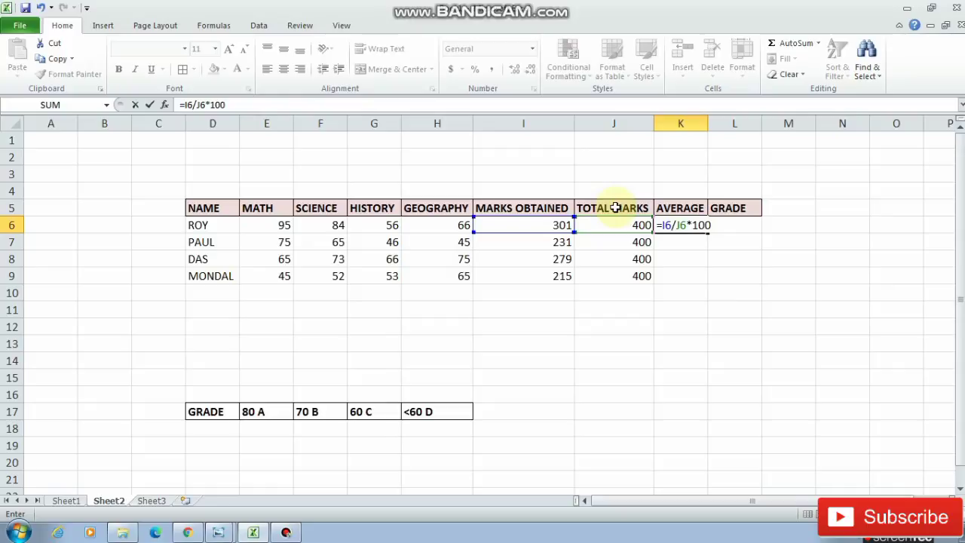
pyautogui.click(698, 241)
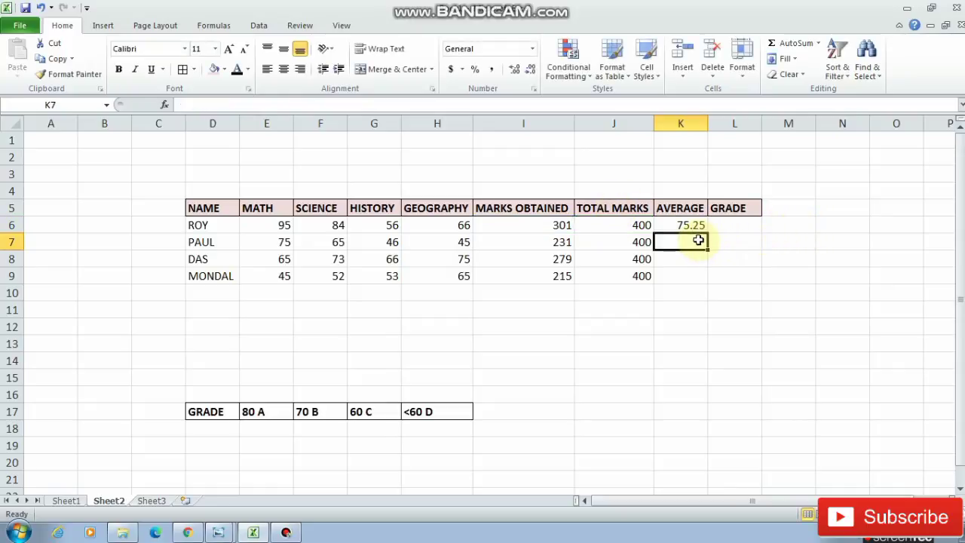
# Step: Fill the AVERAGE formula from K6 down to K9
pyautogui.click(692, 225)
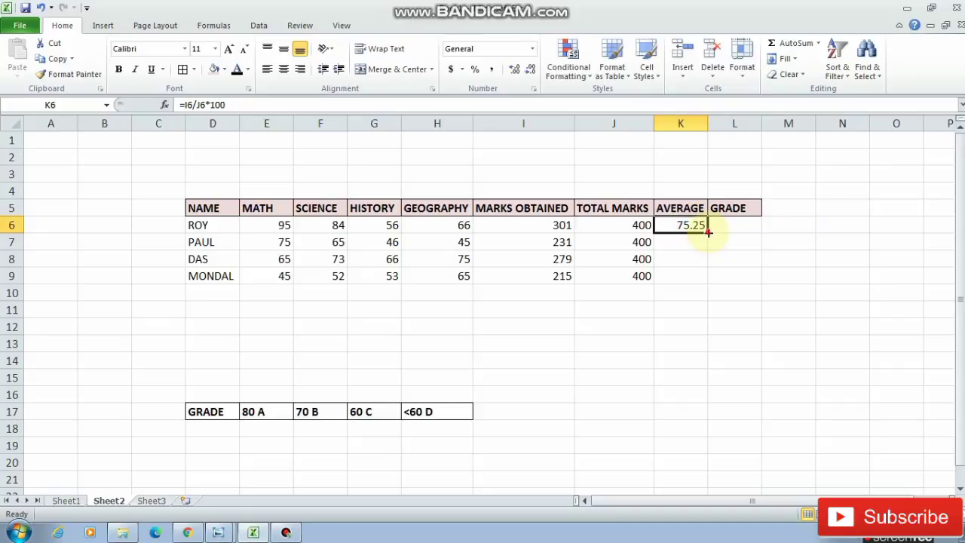
pyautogui.moveTo(709, 233); pyautogui.dragTo(703, 279)
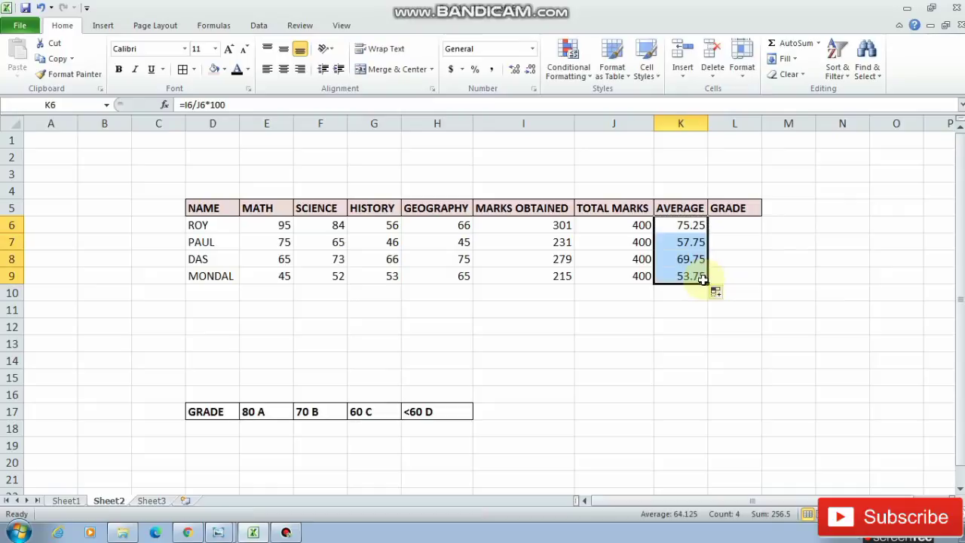
pyautogui.click(672, 326)
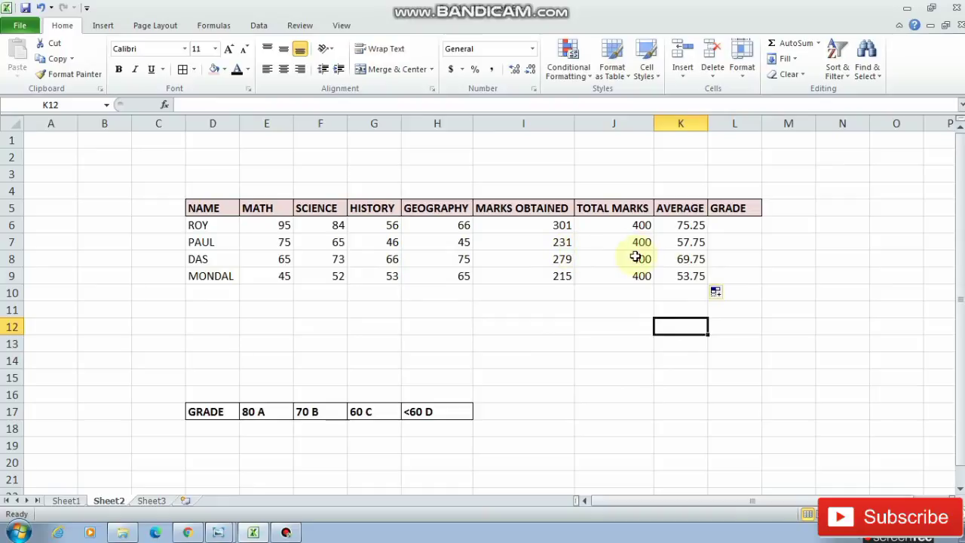
# Step: Begin the GRADE formula in L6 with an IF that returns "A" when E6>80
pyautogui.click(736, 225)
pyautogui.click(733, 227)
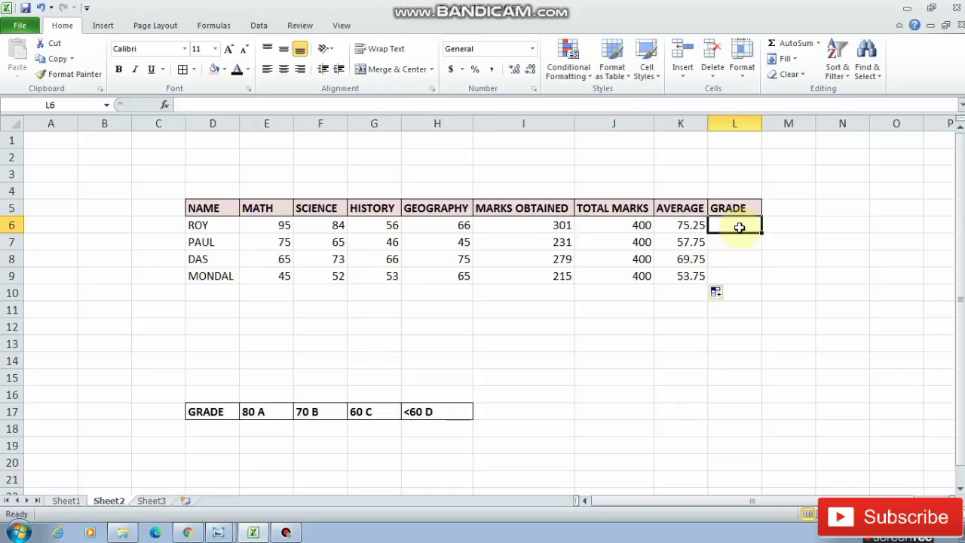
pyautogui.write('=')
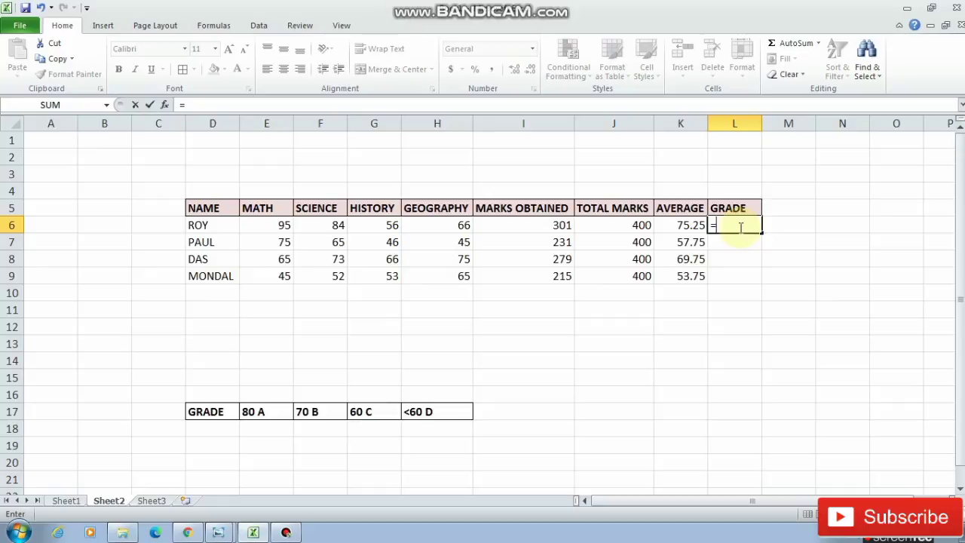
pyautogui.write('IF')
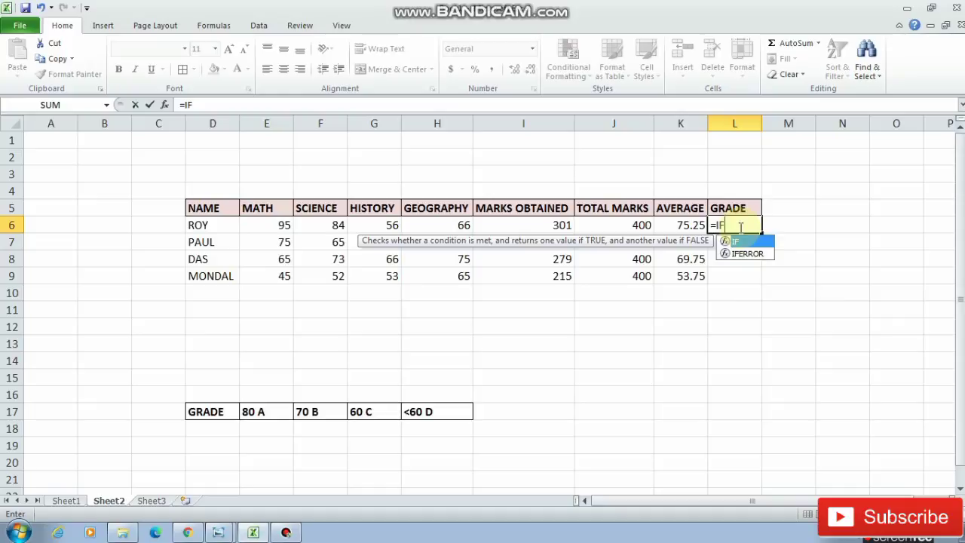
pyautogui.write('(')
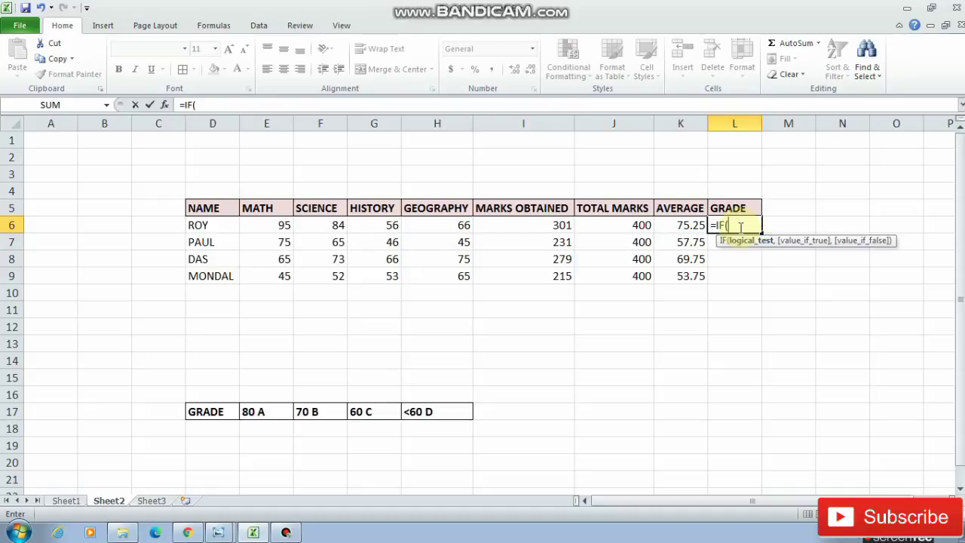
pyautogui.click(270, 226)
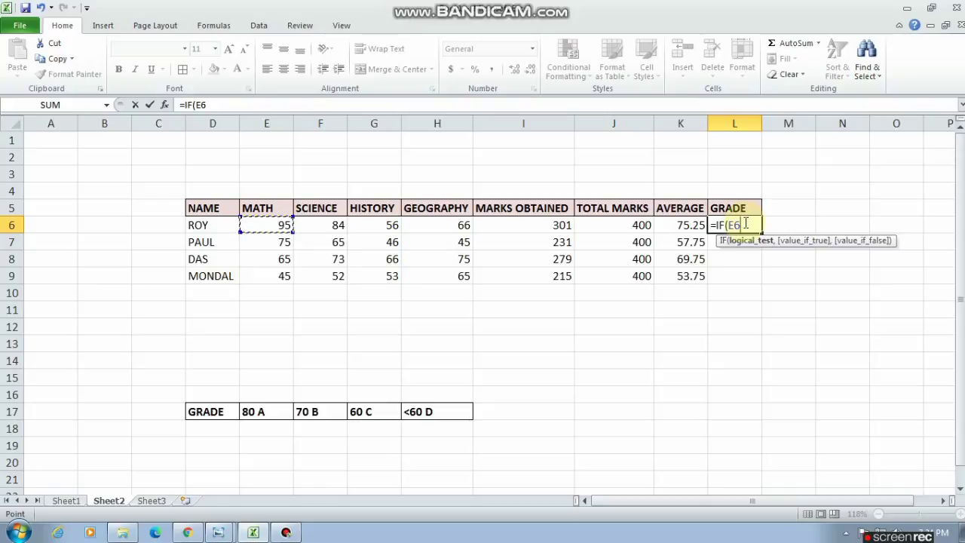
pyautogui.write('>80,')
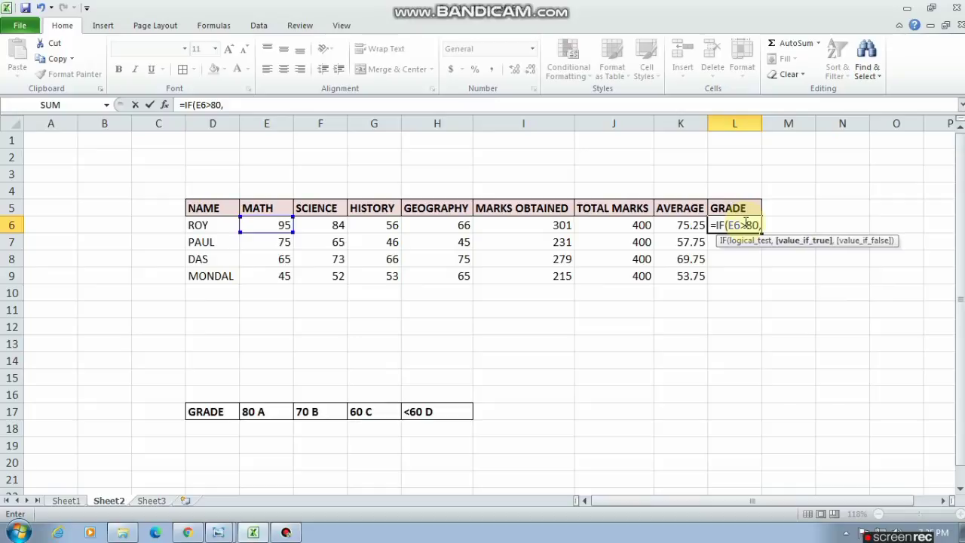
pyautogui.write('"A"')
pyautogui.press('BackSpace')
# Step: Extend the GRADE formula in L6 with a nested IF that returns "B" when E6>70
pyautogui.write(',IF')
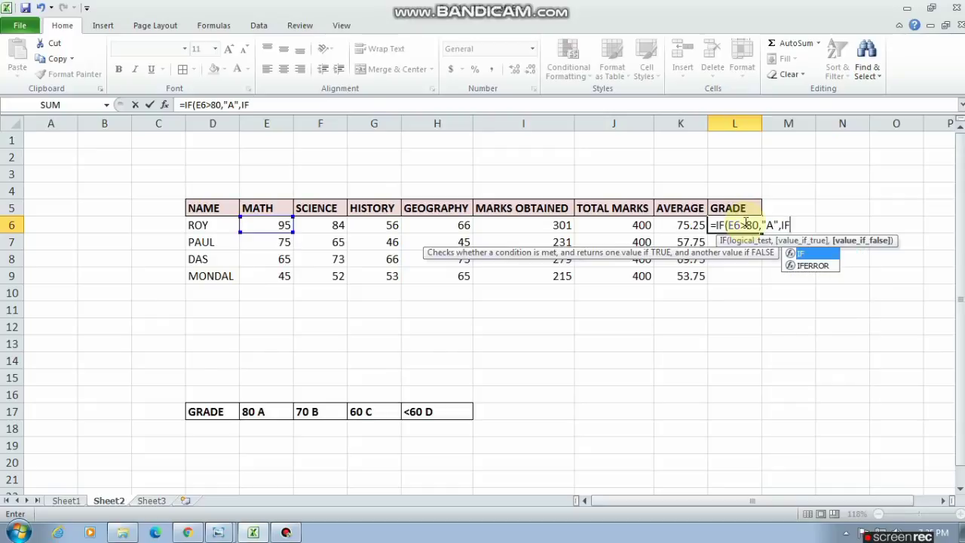
pyautogui.write('(')
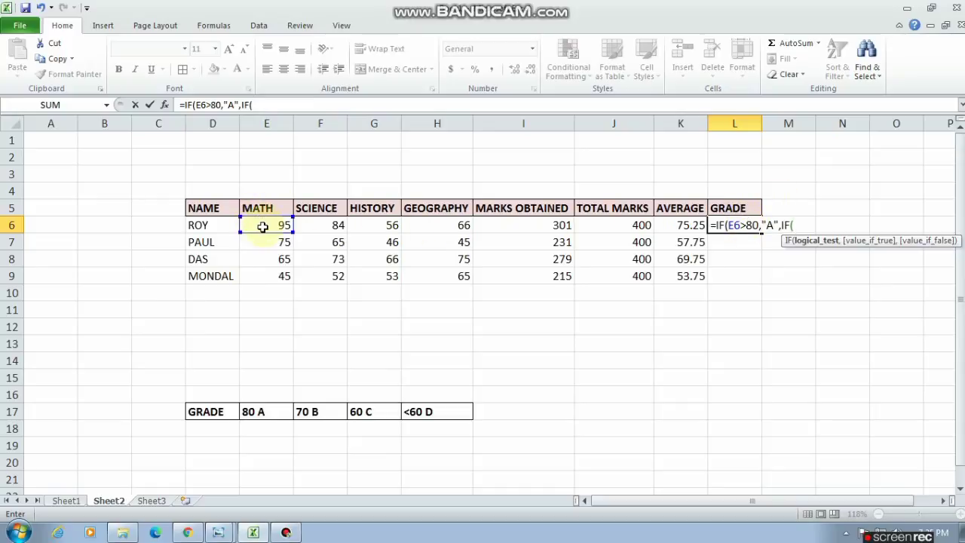
pyautogui.click(262, 227)
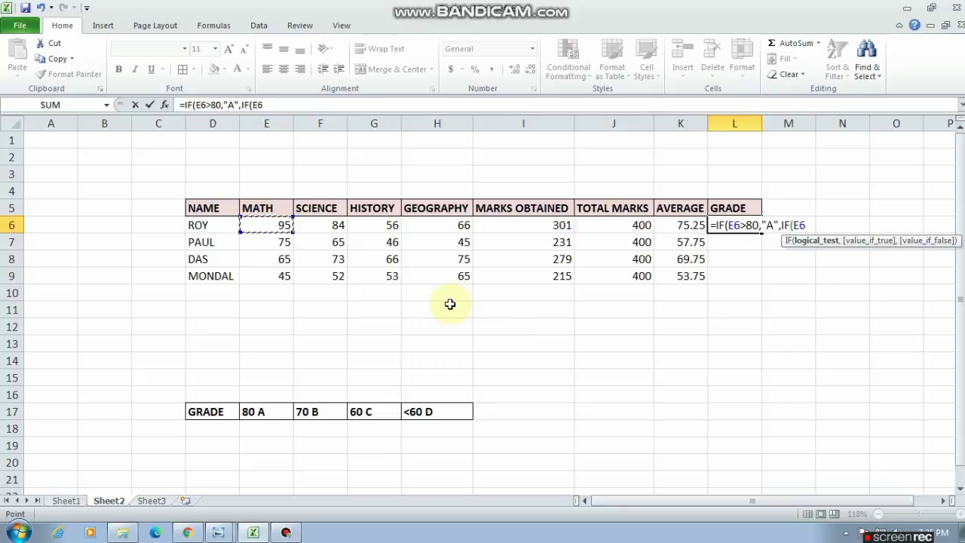
pyautogui.write('>70,')
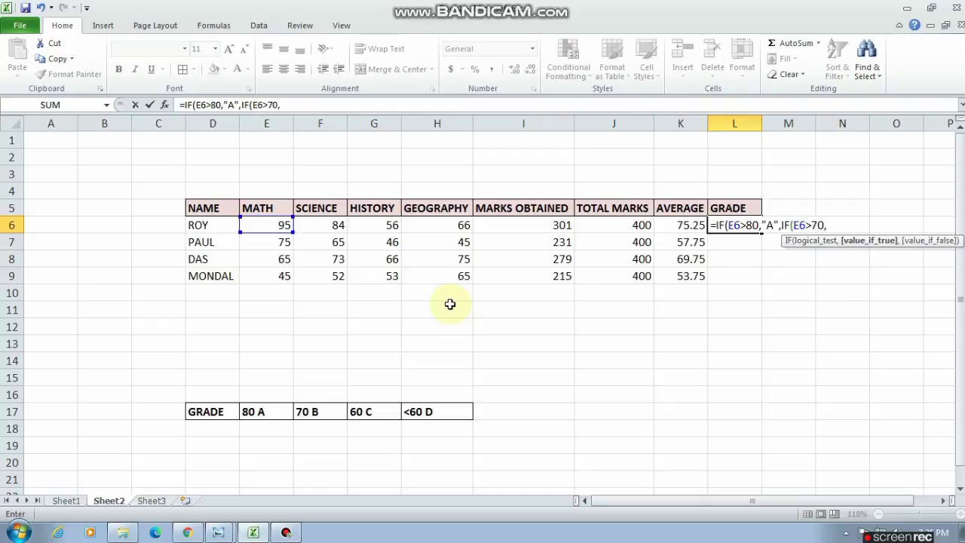
pyautogui.write('"B",')
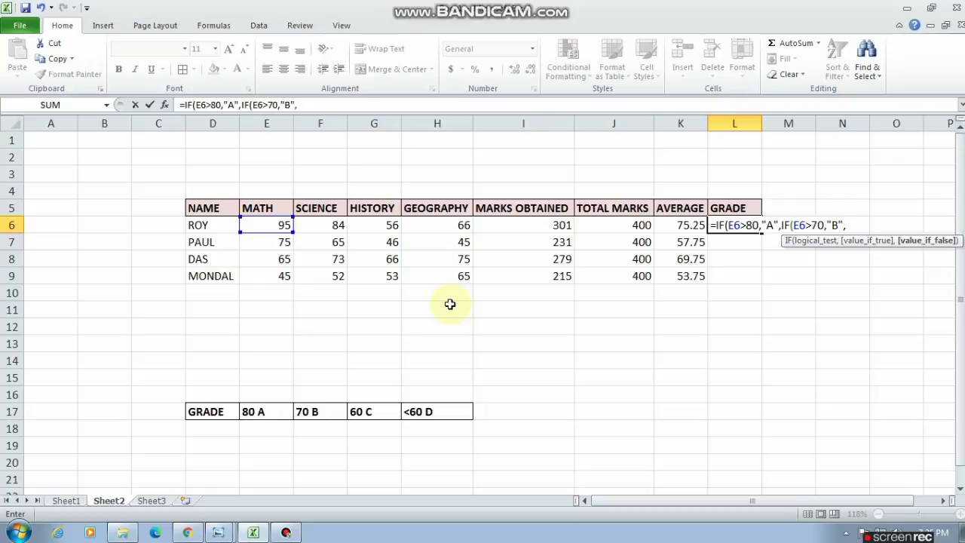
# Step: Add a third nested IF to the L6 formula that returns "C" when E6>60
pyautogui.write('IF')
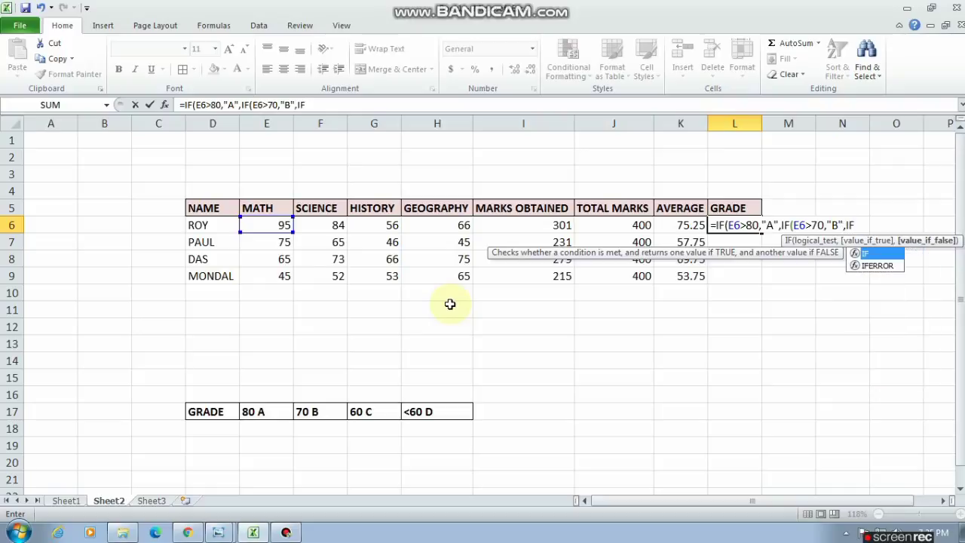
pyautogui.write('(')
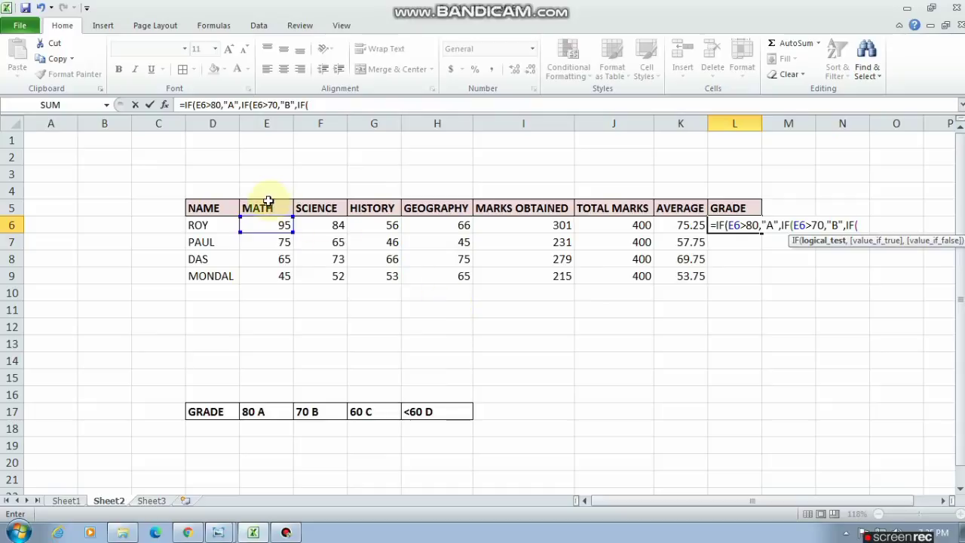
pyautogui.click(270, 225)
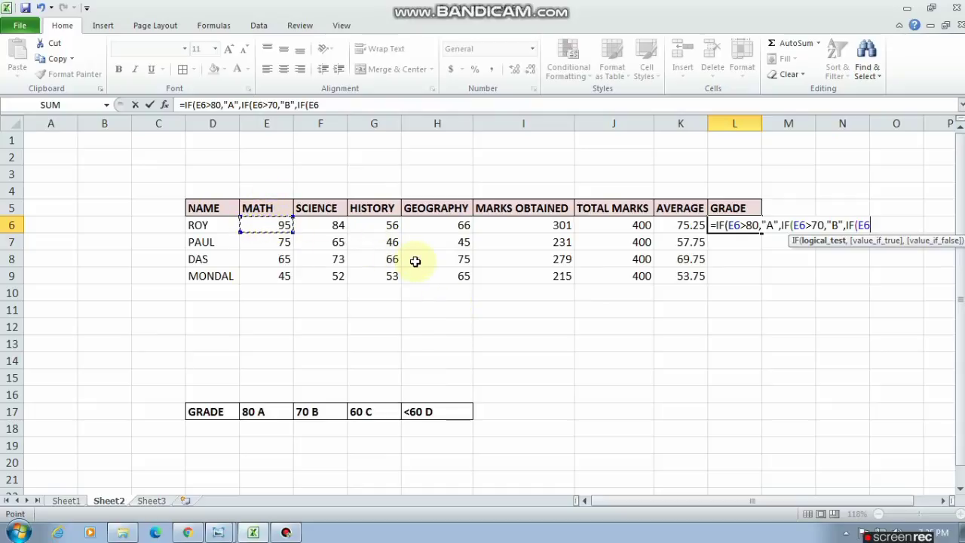
pyautogui.write('>60,')
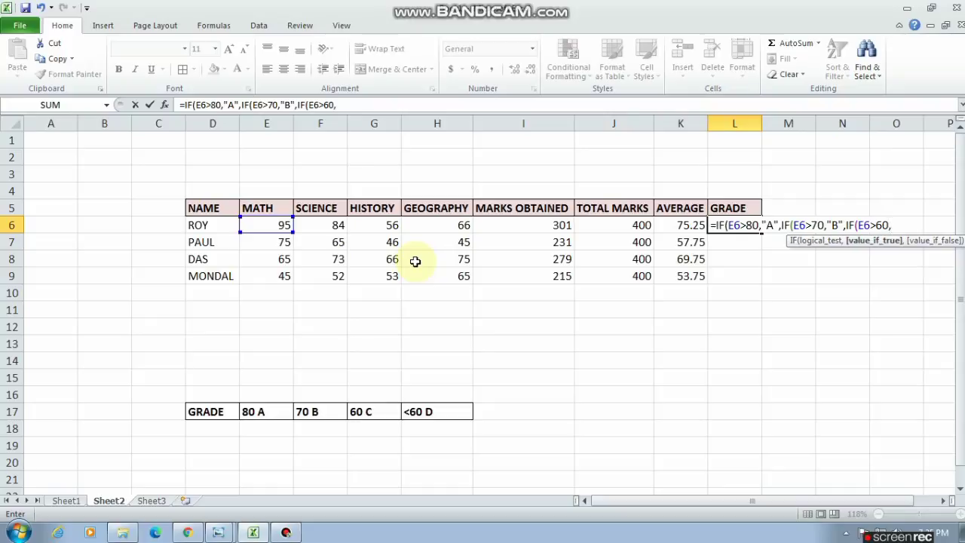
pyautogui.write('"C",')
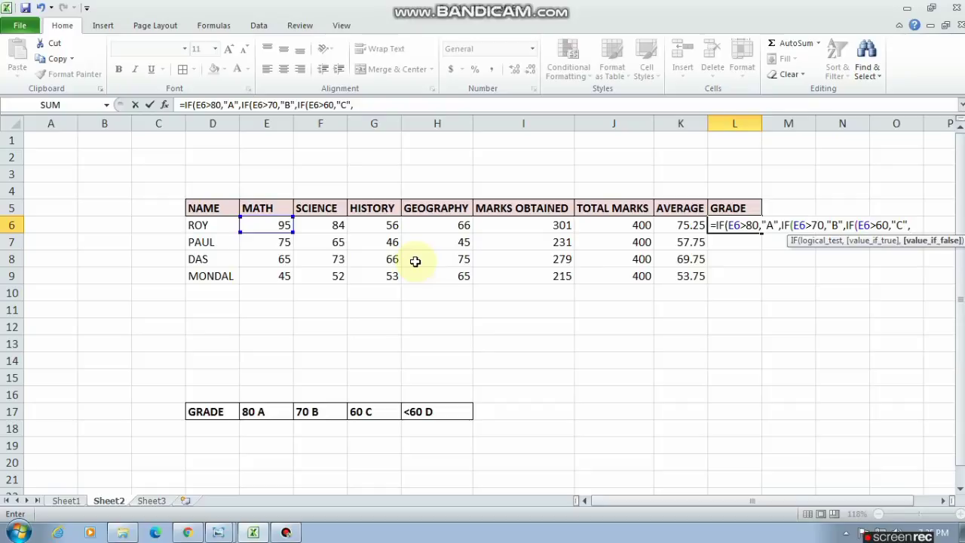
# Step: Add a final nested IF to L6 that returns "D" when E6<60, close all four parentheses and enter the formula
pyautogui.write('IF')
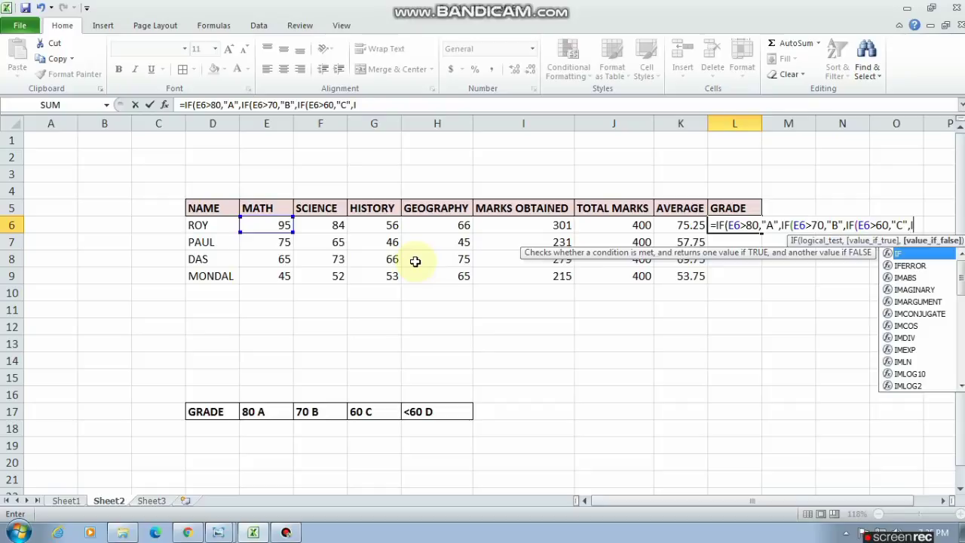
pyautogui.write('(')
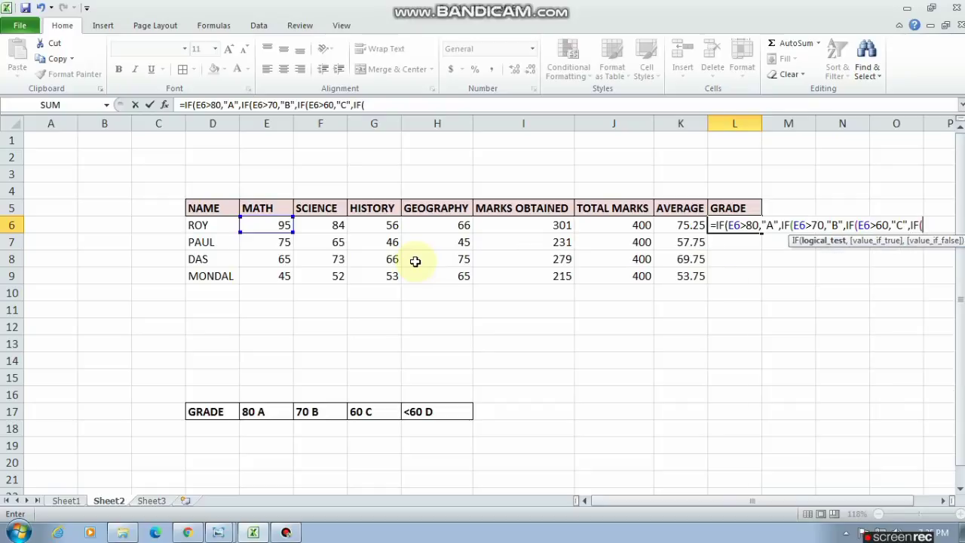
pyautogui.click(271, 228)
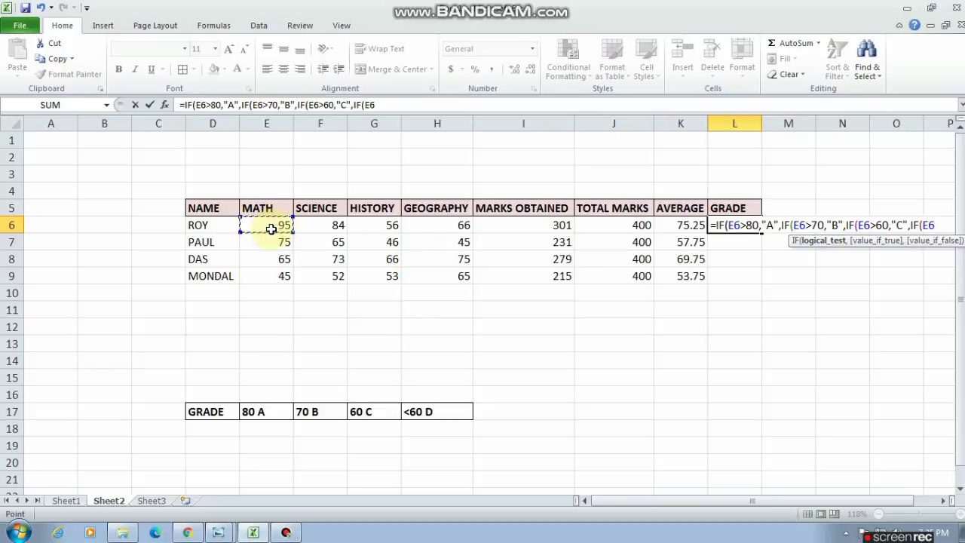
pyautogui.click(679, 501)
pyautogui.moveTo(679, 500); pyautogui.dragTo(695, 504)
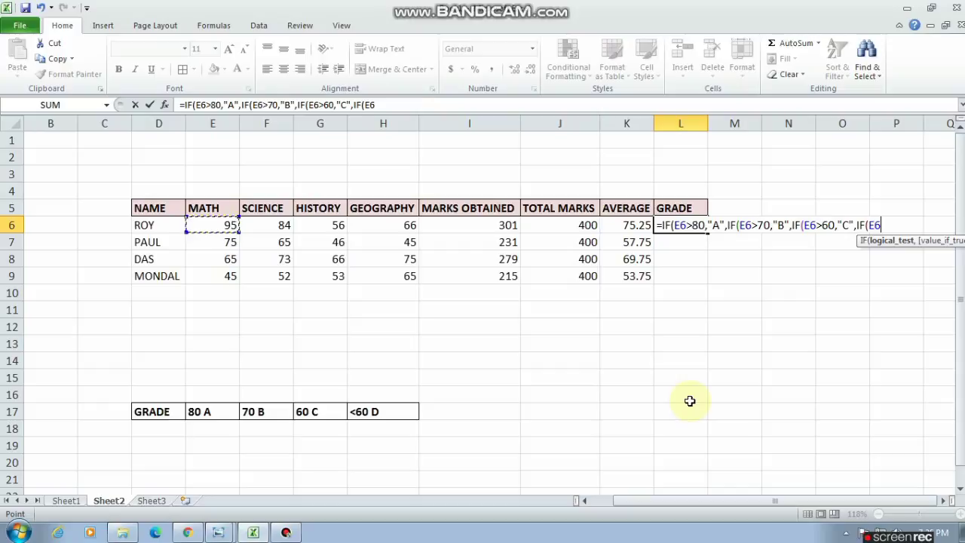
pyautogui.write('<')
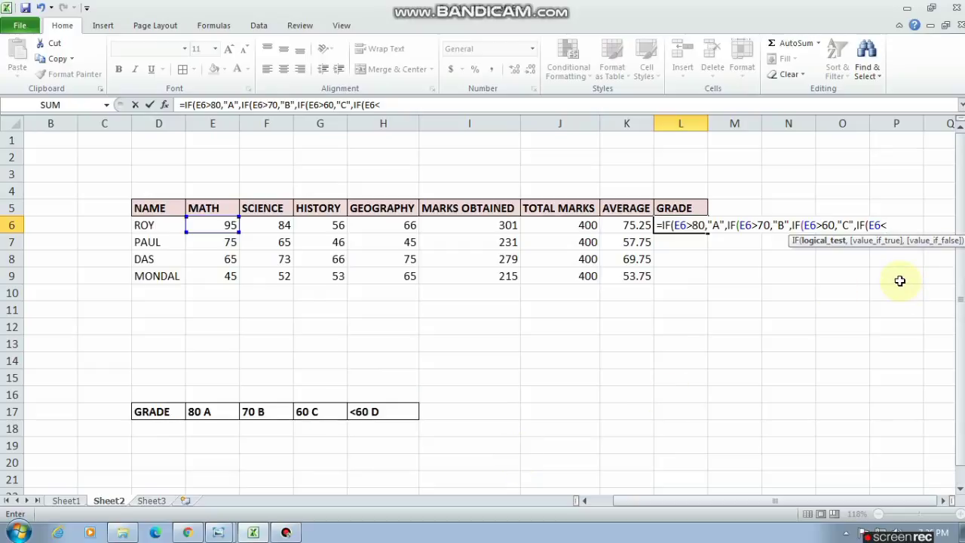
pyautogui.write('60,')
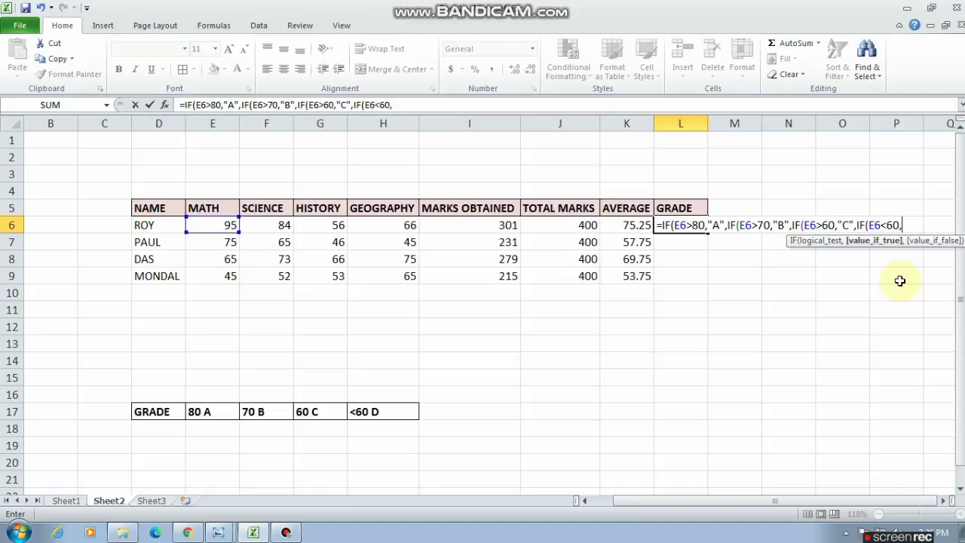
pyautogui.write('"D')
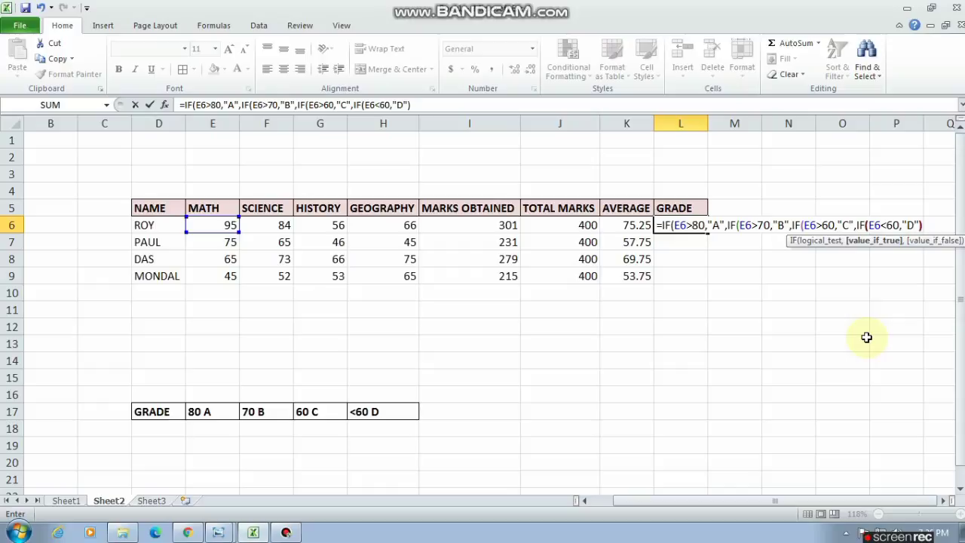
pyautogui.write(')))')
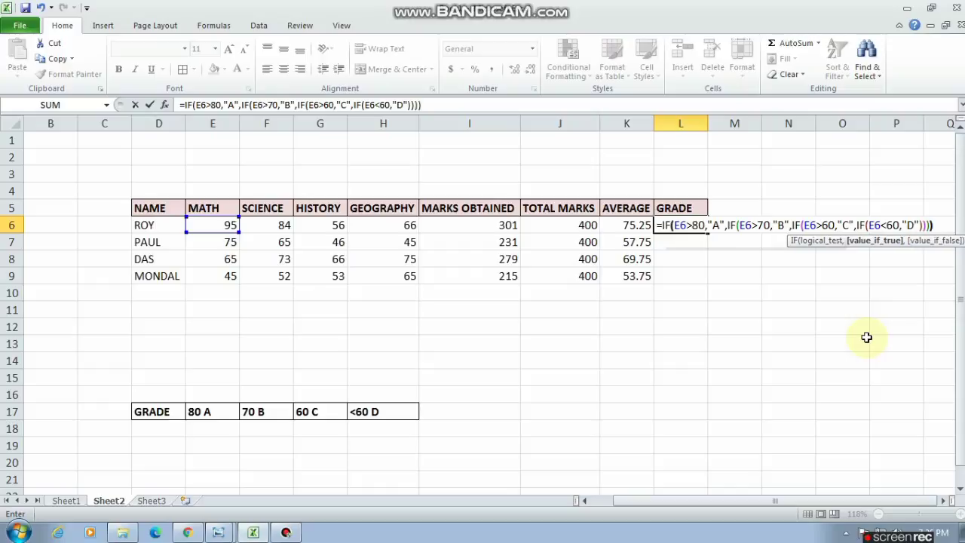
pyautogui.press('Return')
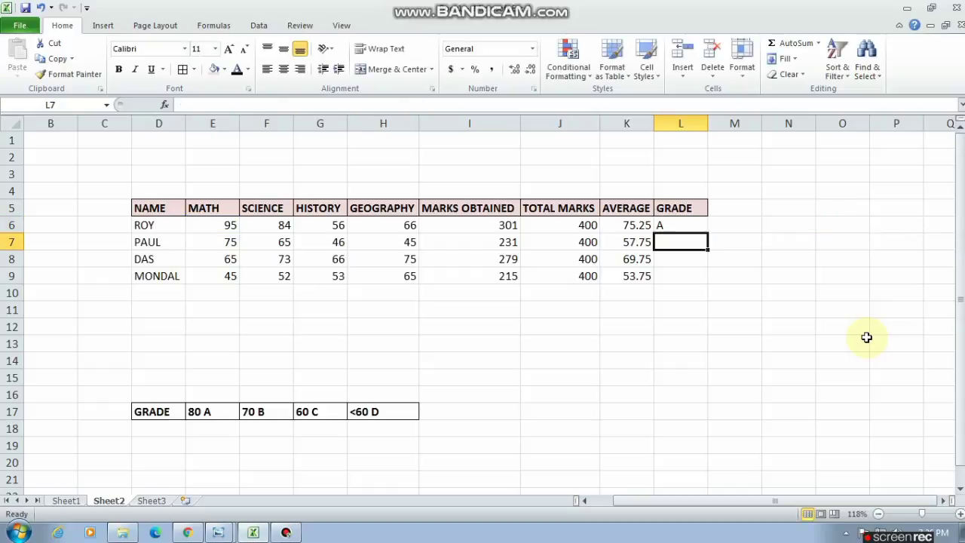
# Step: Fill the GRADE formula from L6 down to L9
pyautogui.click(683, 225)
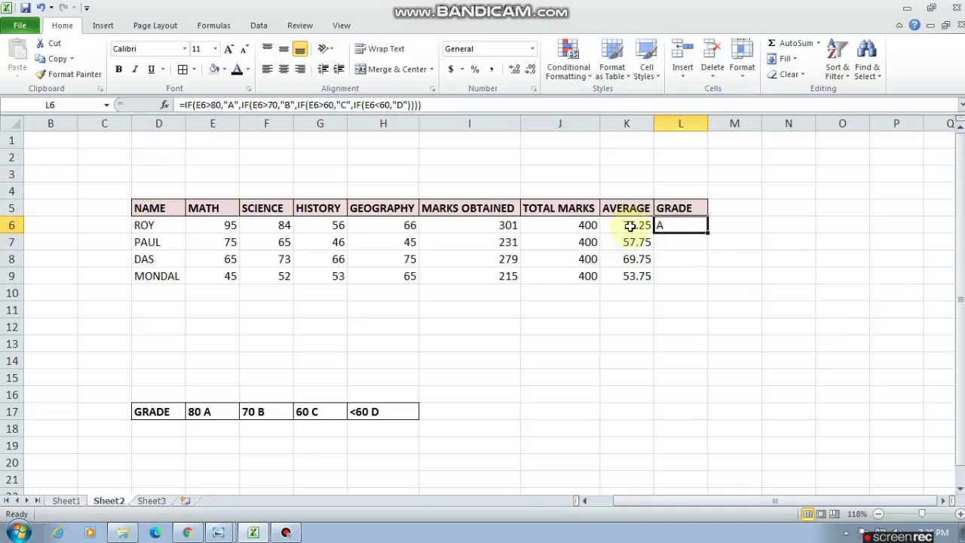
pyautogui.moveTo(708, 231); pyautogui.dragTo(707, 277)
pyautogui.click(778, 251)
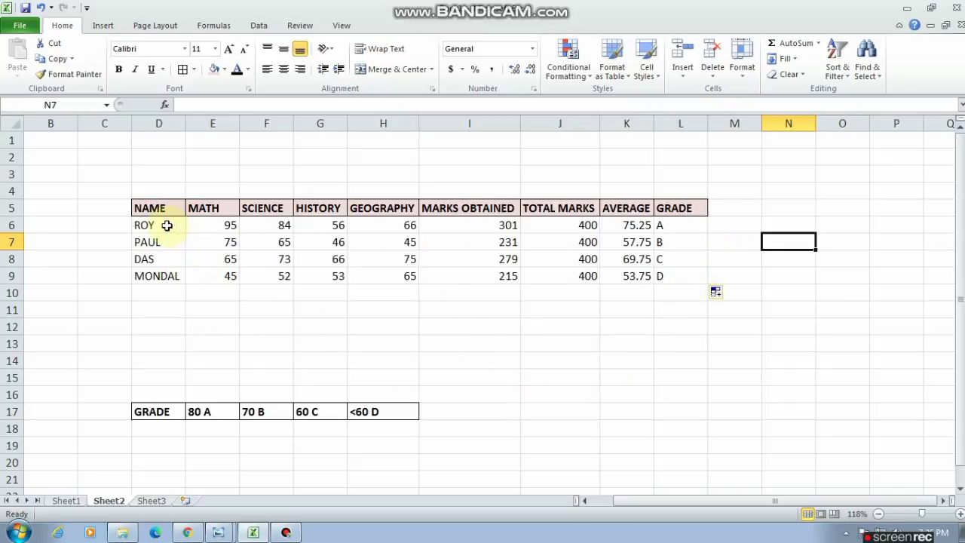
# Step: Apply all borders and bold to the student data in D6:L9
pyautogui.moveTo(167, 225); pyautogui.dragTo(670, 279)
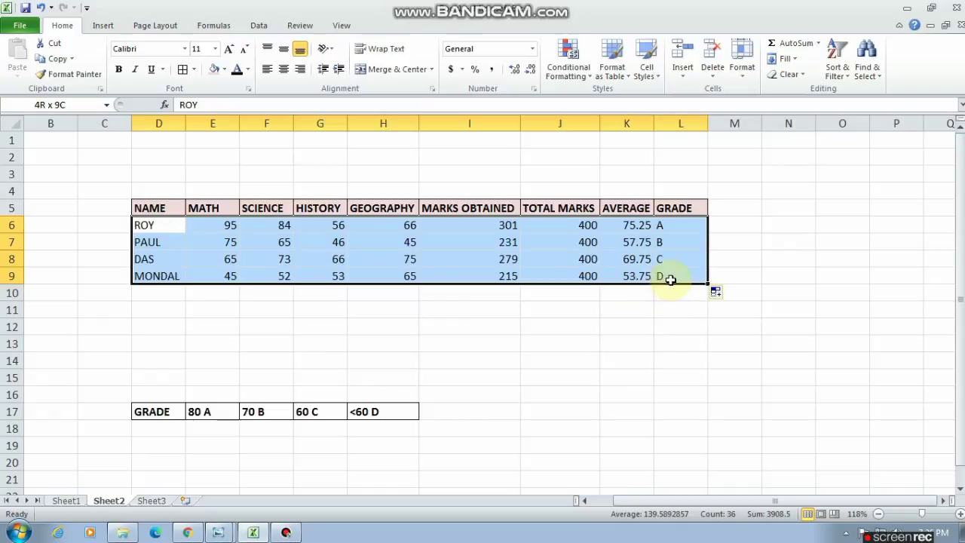
pyautogui.click(182, 69)
pyautogui.click(118, 69)
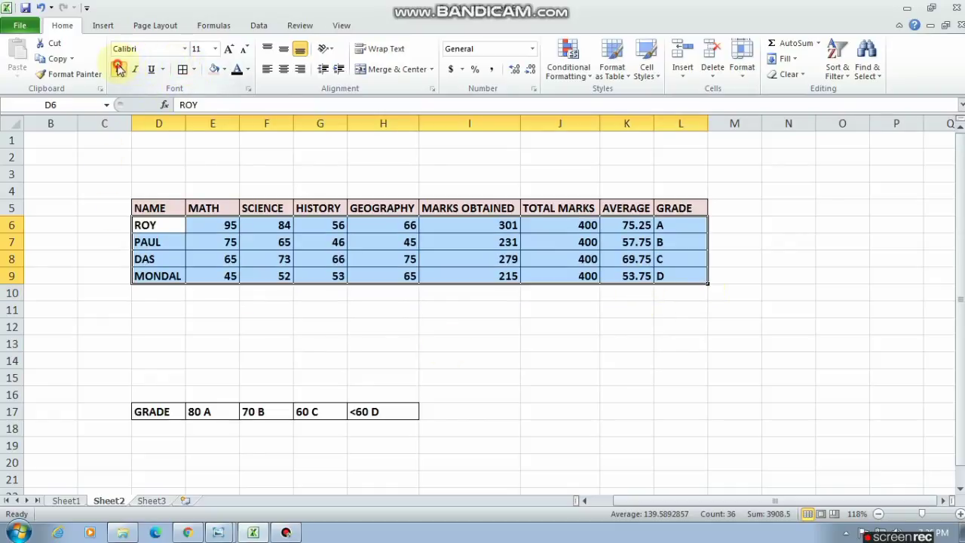
pyautogui.click(385, 350)
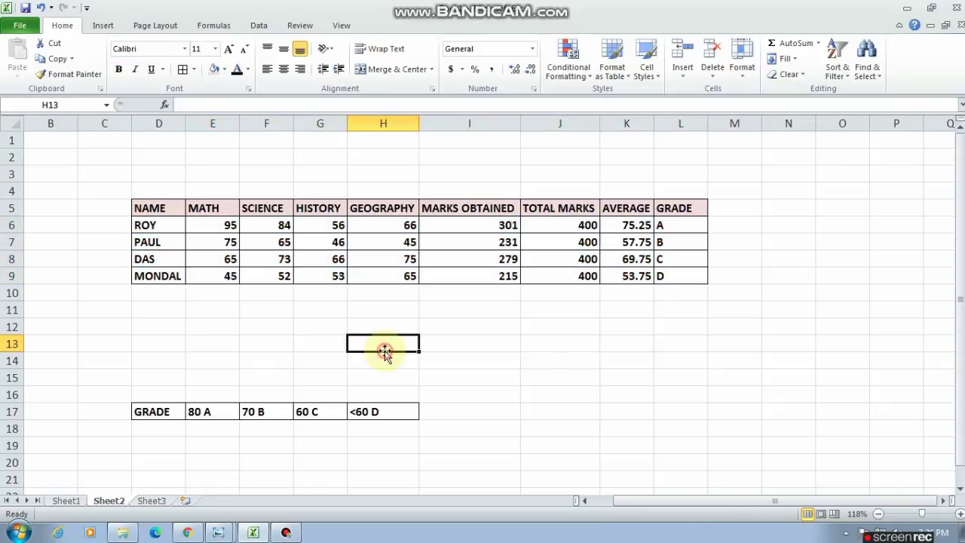